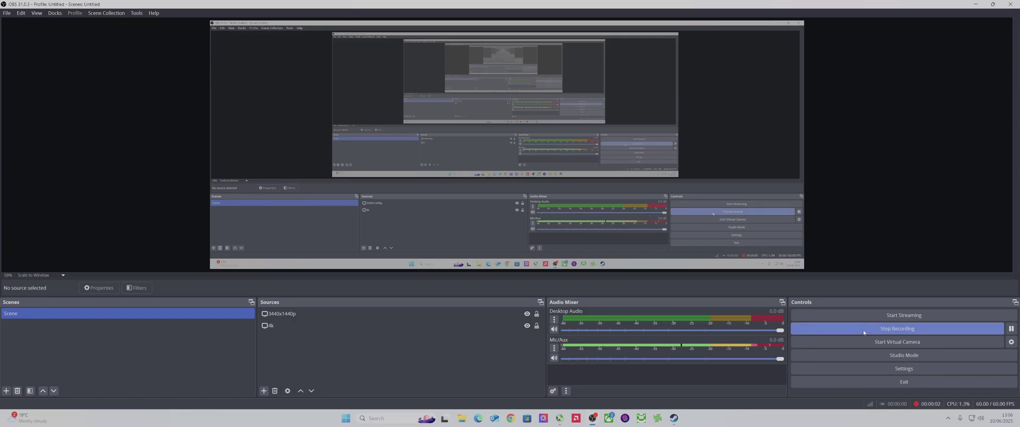
# Switch to Steam and browse to the installed files of RoboCop: Rogue City.
pyautogui.click(977, 4)
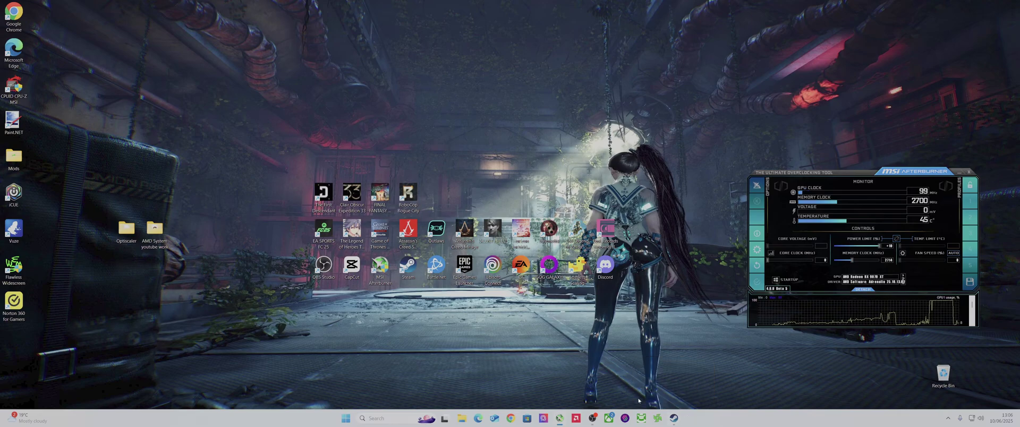
pyautogui.click(675, 419)
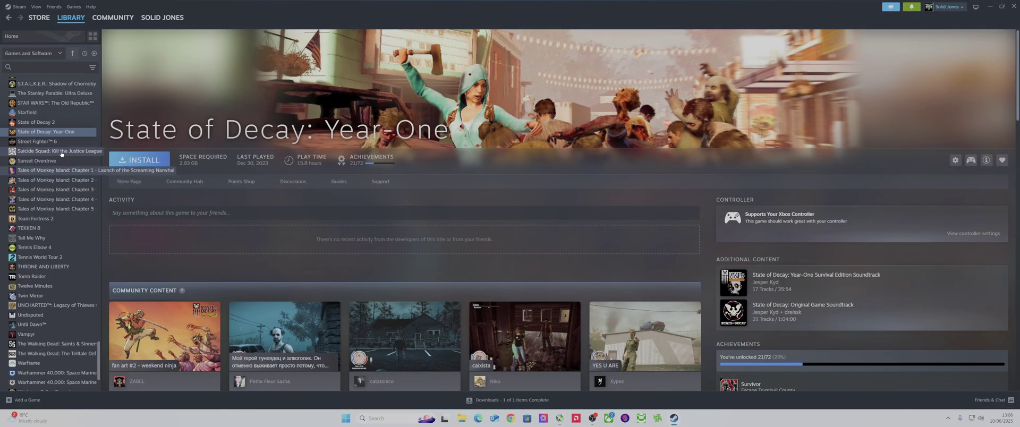
pyautogui.scroll(10, 61, 153)
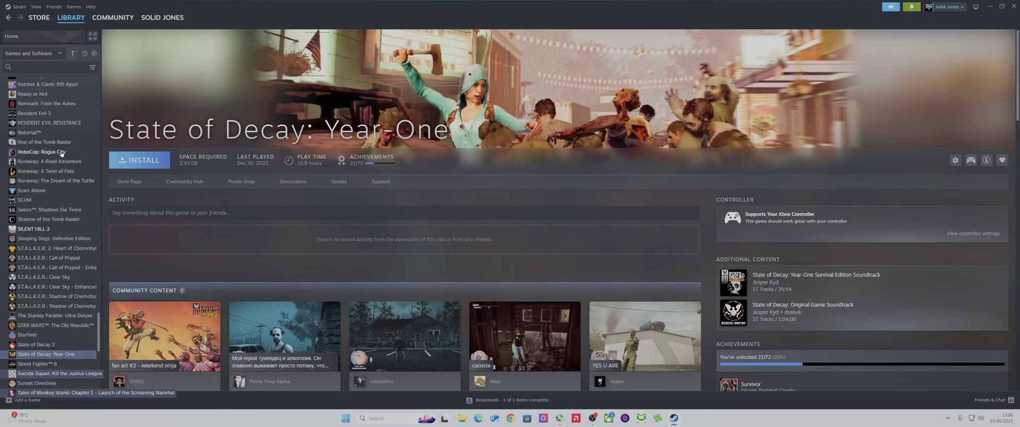
pyautogui.click(61, 153)
pyautogui.rightClick(62, 153)
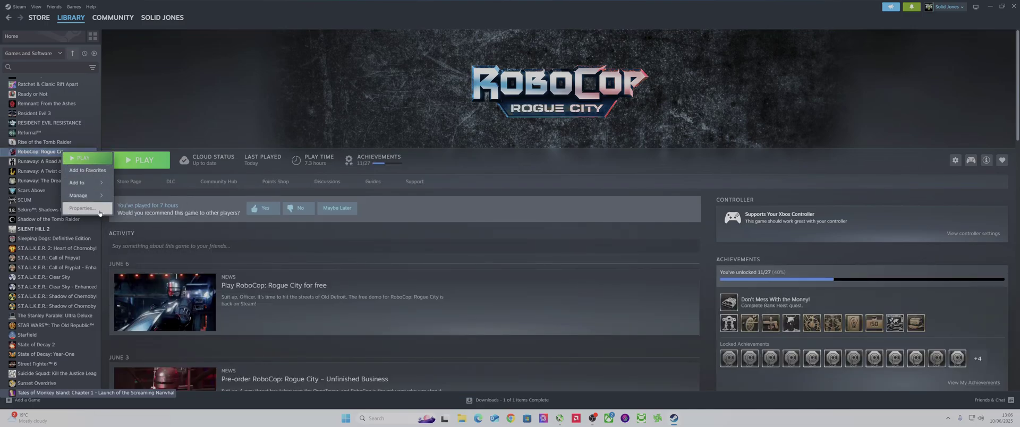
pyautogui.click(99, 211)
pyautogui.click(379, 165)
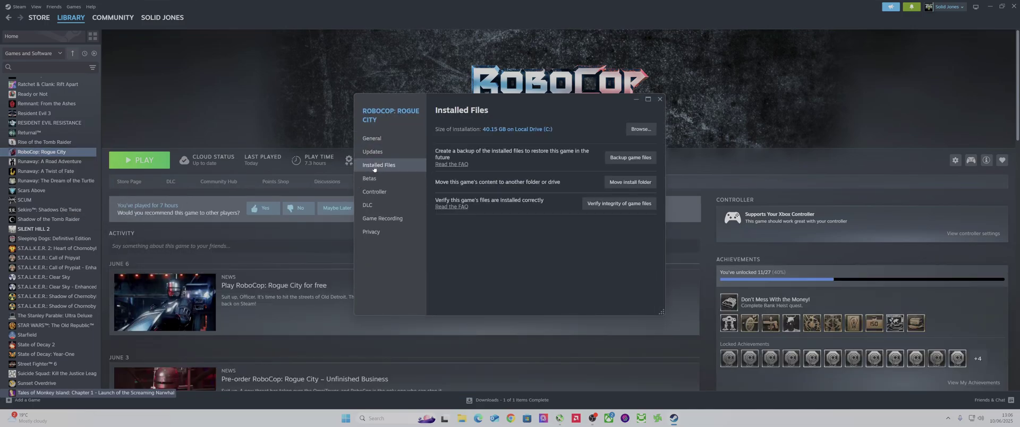
pyautogui.click(641, 129)
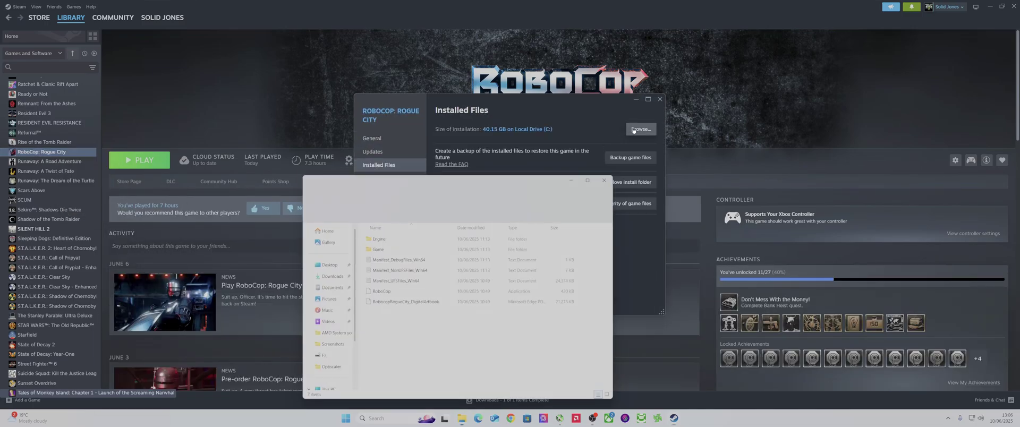
# Get Steam's main window out of the way and open the game's Game > Binaries > Win64 folder.
pyautogui.click(995, 9)
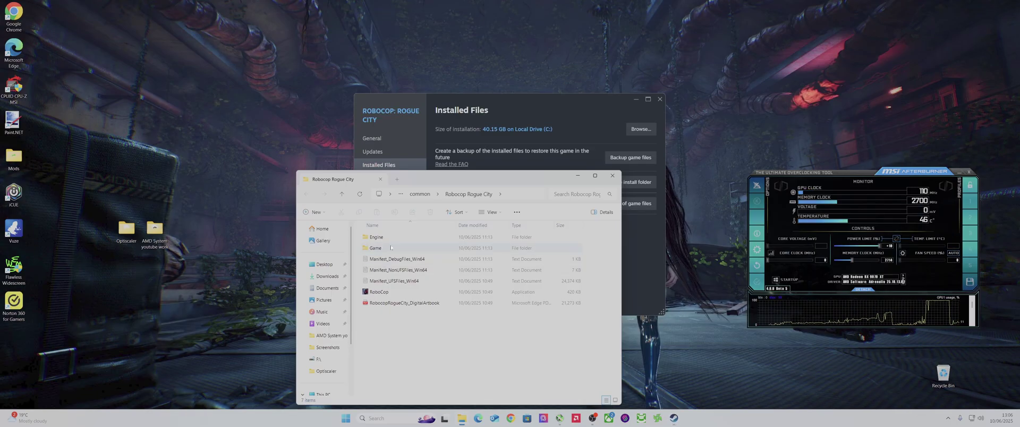
pyautogui.doubleClick(386, 249)
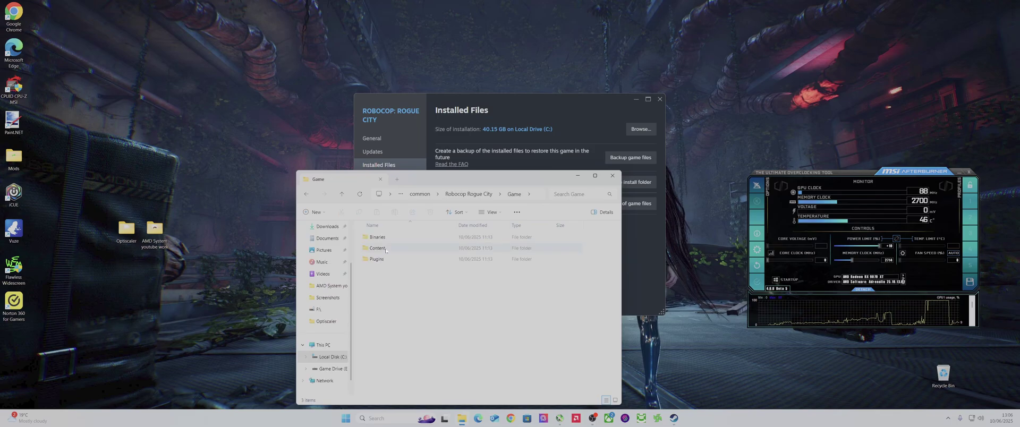
pyautogui.doubleClick(388, 237)
pyautogui.doubleClick(388, 237)
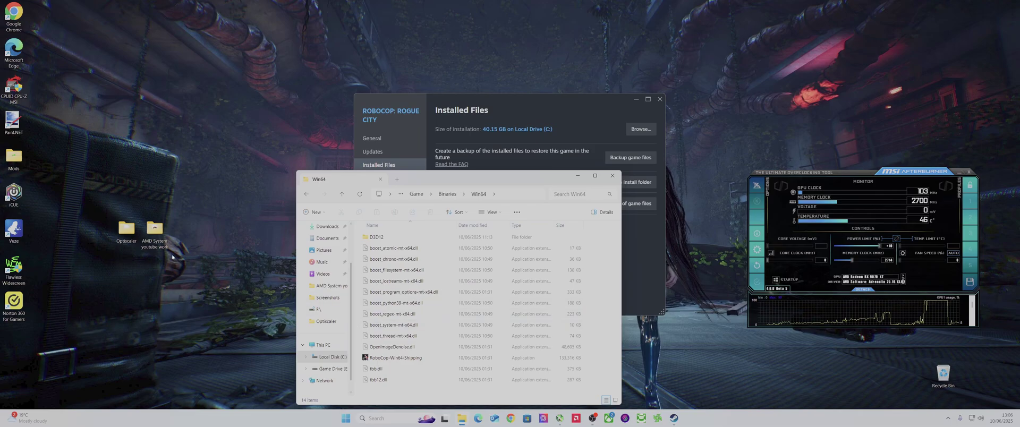
# Copy the seven files from amd_fidelityfx_dx12.dll through OptiScaler out of the desktop's Optiscaler folder into Win64.
pyautogui.doubleClick(154, 230)
pyautogui.click(621, 7)
pyautogui.doubleClick(127, 228)
pyautogui.moveTo(407, 234); pyautogui.dragTo(404, 118)
pyautogui.rightClick(408, 125)
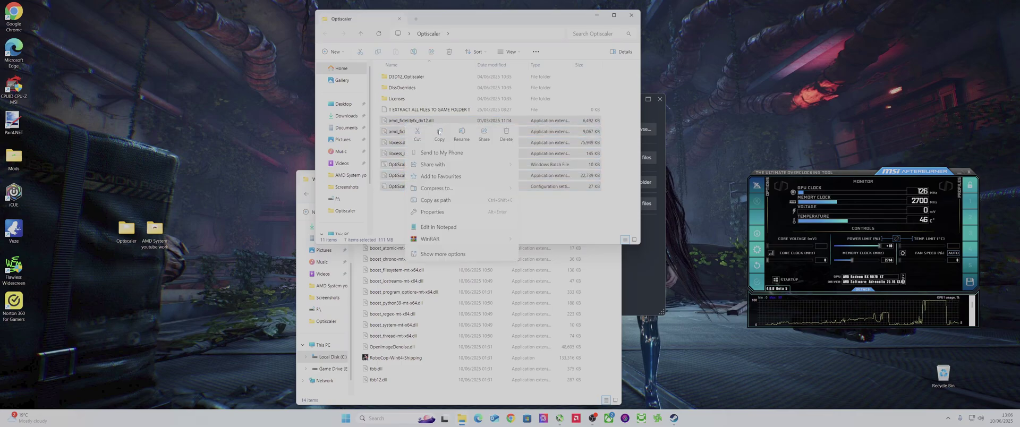
pyautogui.click(443, 137)
pyautogui.click(434, 392)
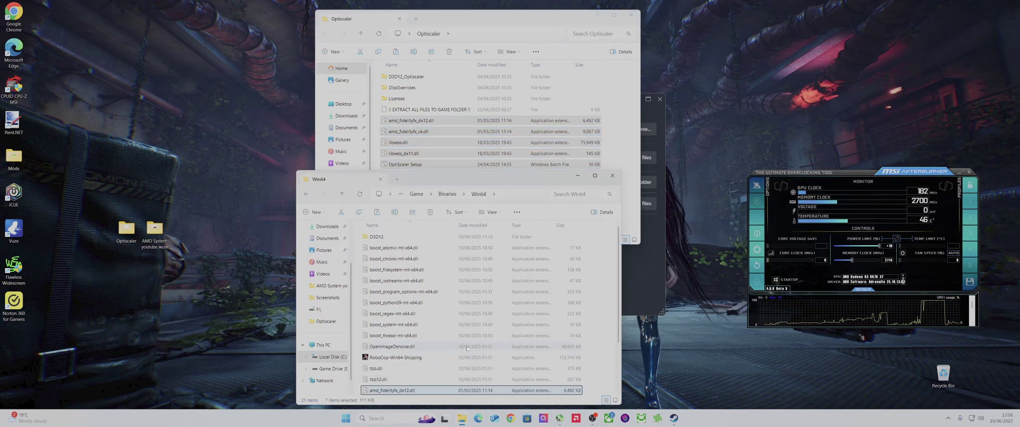
pyautogui.hotkey('ctrl', 'v')
# Run the OptiScaler Setup batch file from the Win64 folder, allowing it past the SmartScreen block.
pyautogui.doubleClick(412, 370)
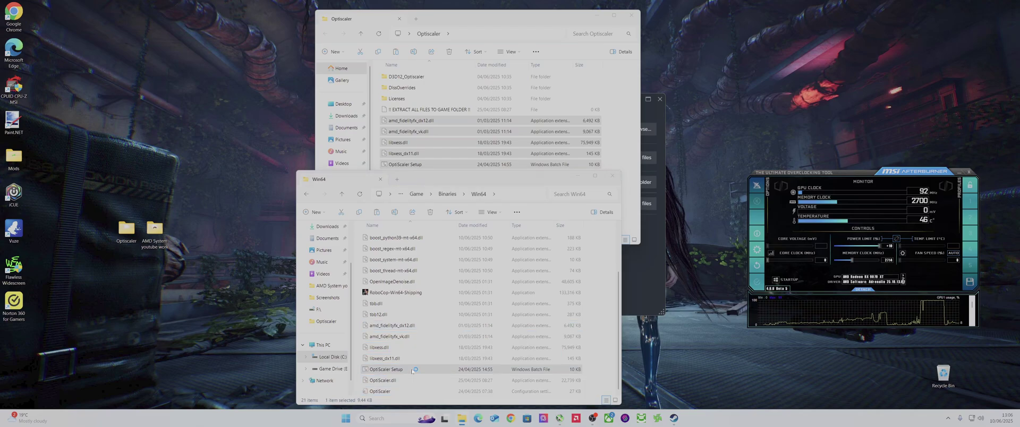
pyautogui.click(430, 155)
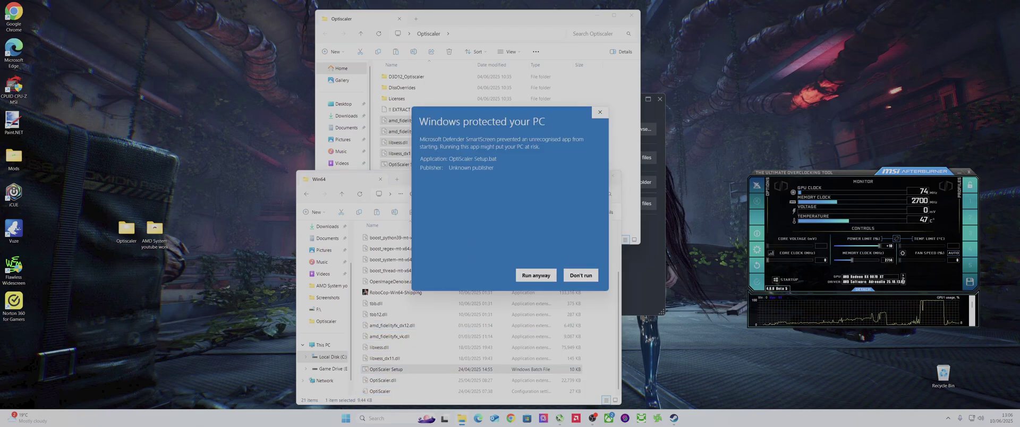
pyautogui.click(538, 276)
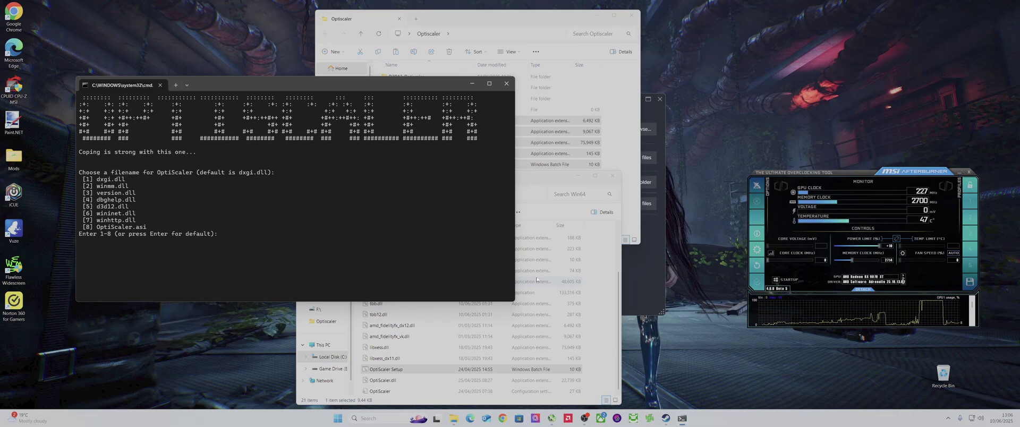
# Complete the OptiScaler setup with filename dxgi.dll, an AMD/Intel GPU and DLSS inputs enabled, and close the console.
pyautogui.write('1')
pyautogui.press('Return')
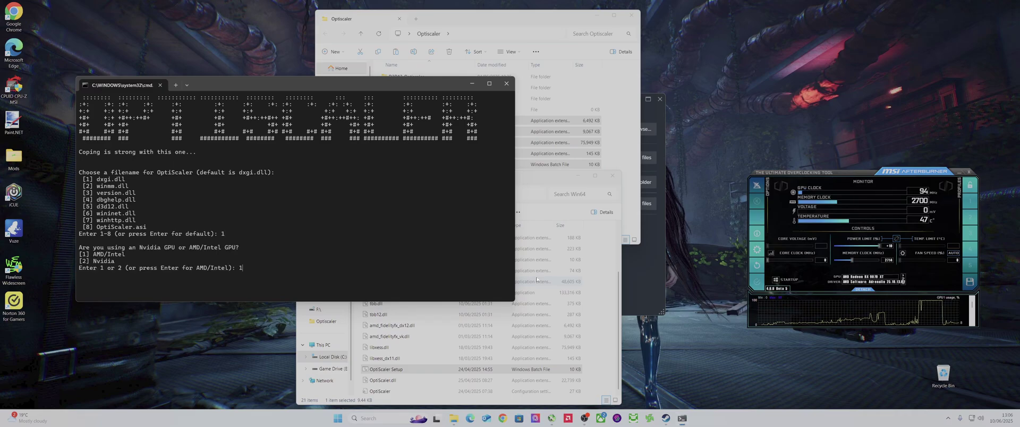
pyautogui.write('1')
pyautogui.press('Return')
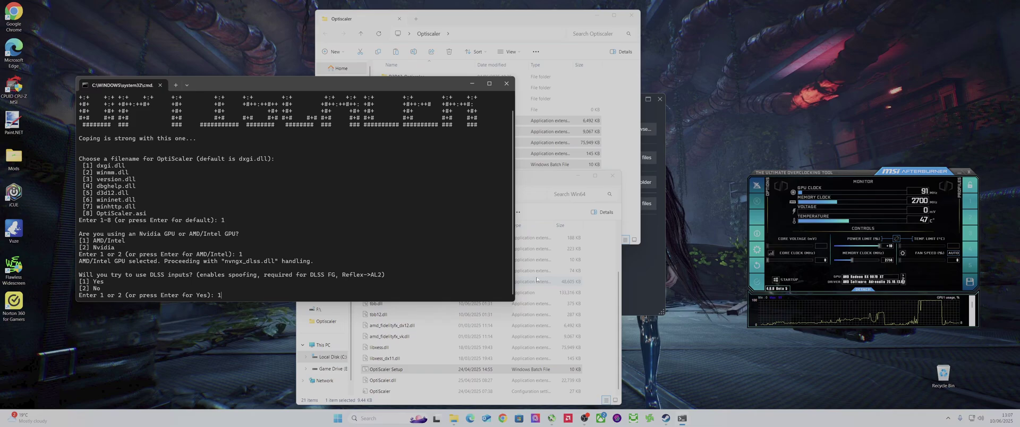
pyautogui.press('Return')
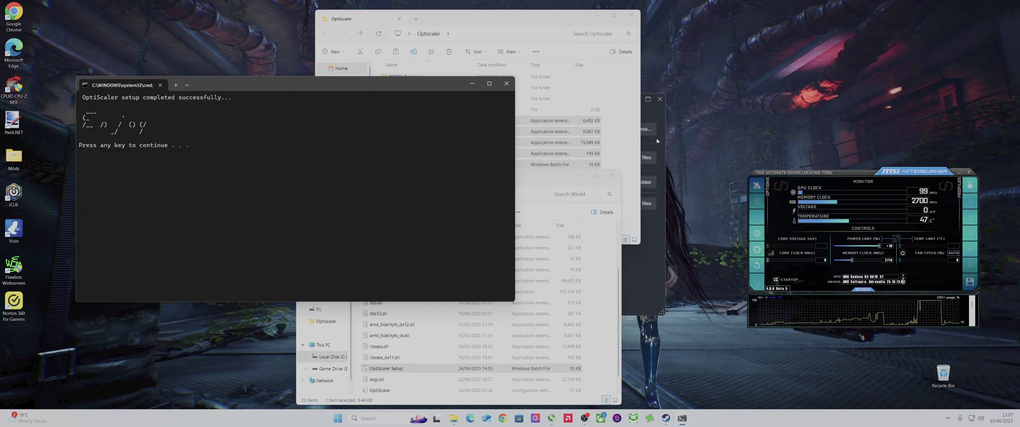
pyautogui.click(506, 83)
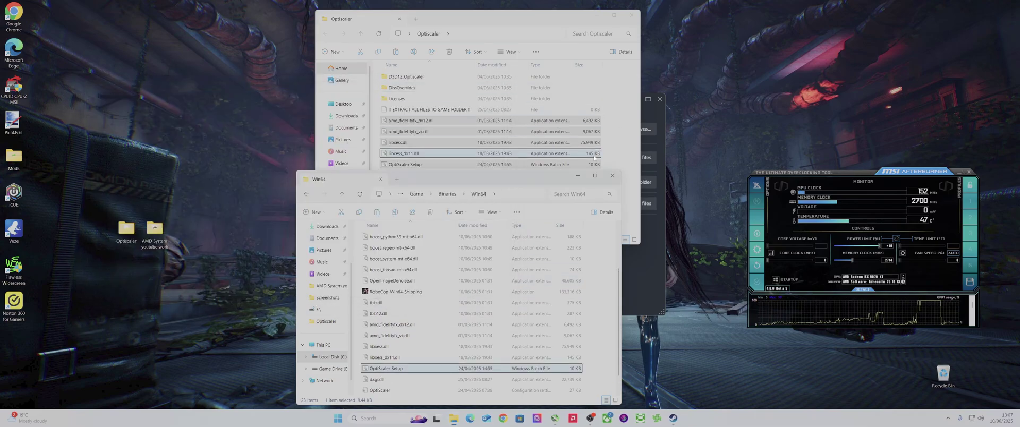
# Close the folder and game properties windows and launch RoboCop: Rogue City from the desktop.
pyautogui.click(612, 175)
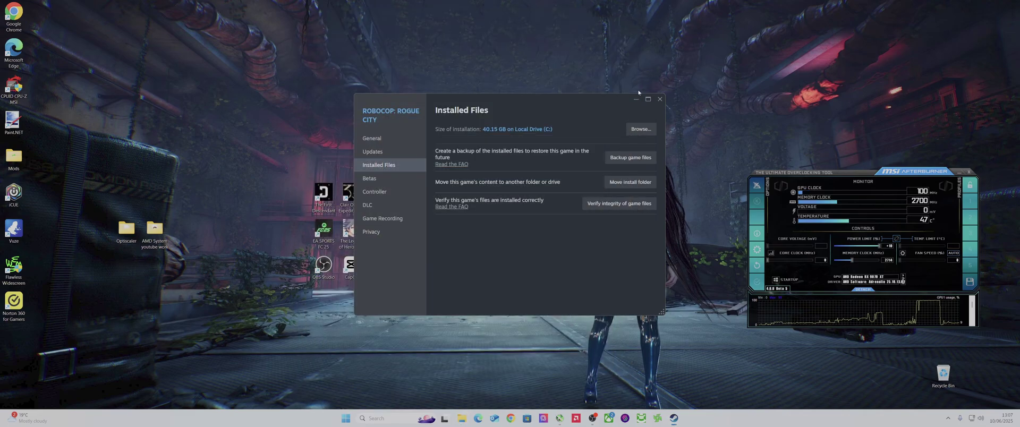
pyautogui.click(658, 100)
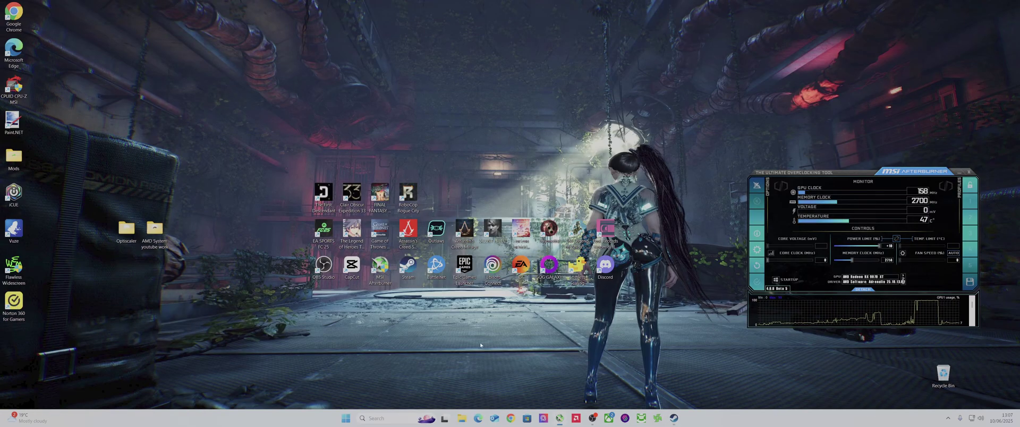
pyautogui.doubleClick(404, 196)
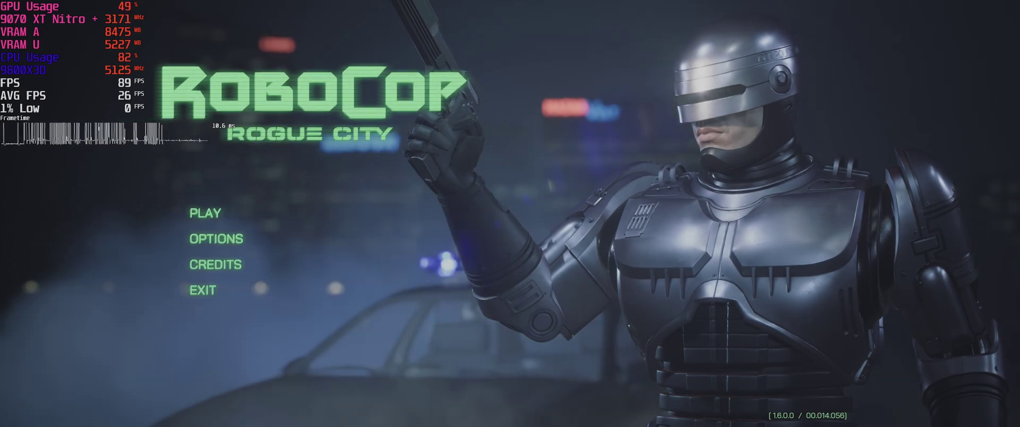
# Set Upscaling to Nvidia DLSS in the game's video options.
pyautogui.press('Down')
pyautogui.press('Return')
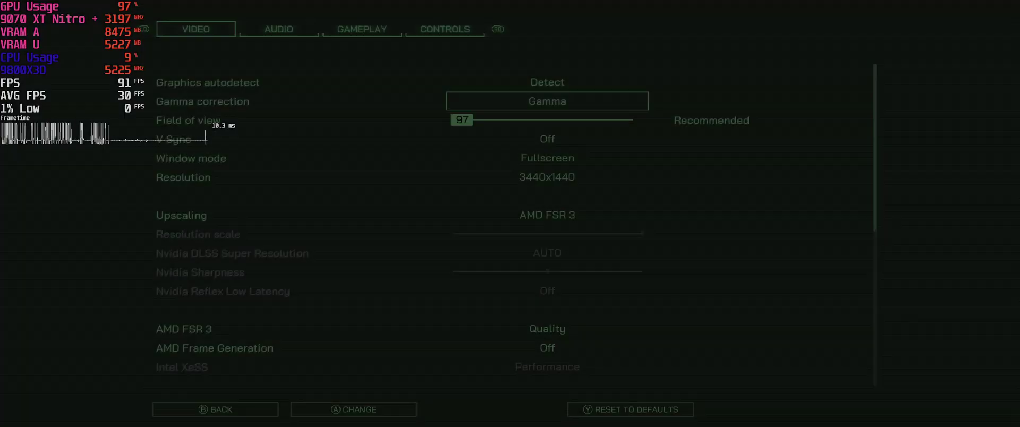
pyautogui.press('Escape')
pyautogui.press('Return')
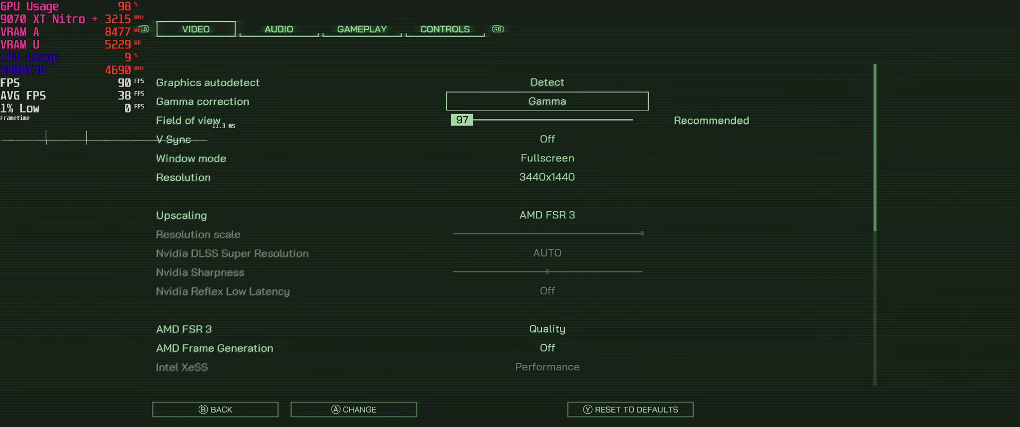
pyautogui.press('Down')
pyautogui.press('Down')
pyautogui.press('Down')
pyautogui.press('Down')
pyautogui.press('Down')
pyautogui.press('Right')
pyautogui.press('Left')
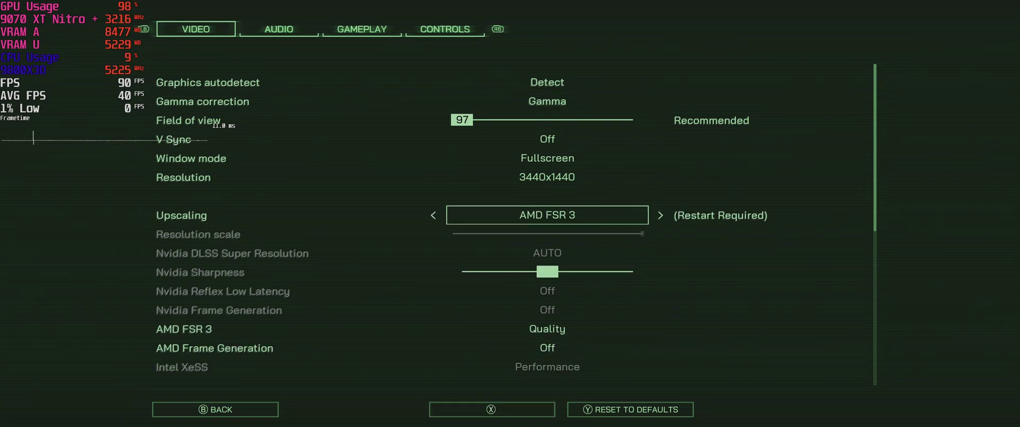
pyautogui.press('Left')
pyautogui.press('space')
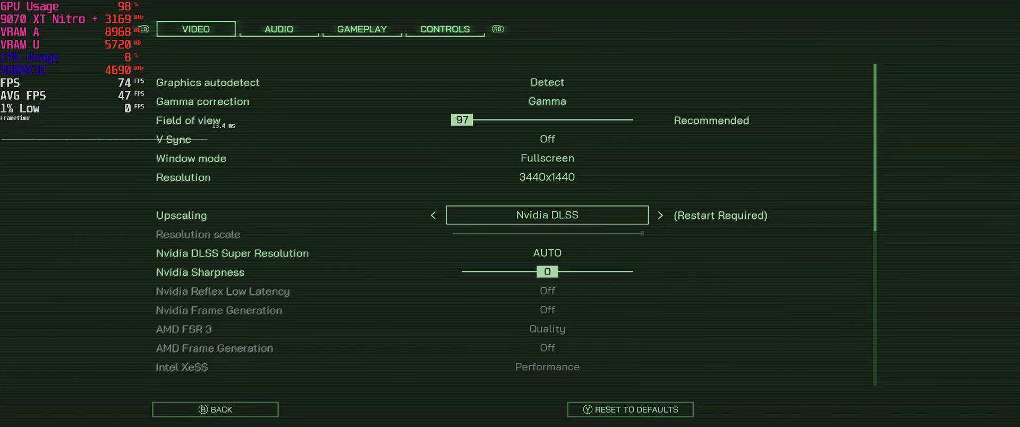
# Leave the video options and exit the game to the desktop.
pyautogui.press('Escape')
pyautogui.press('Down')
pyautogui.press('Down')
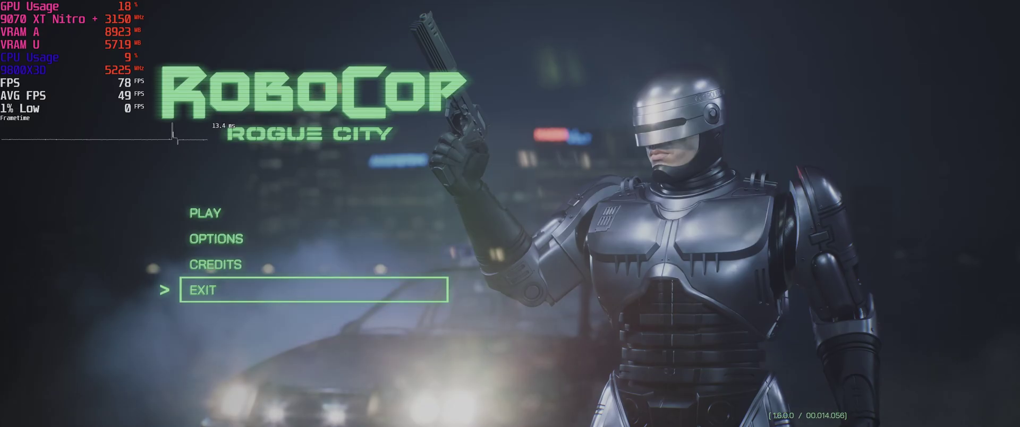
pyautogui.press('Return')
pyautogui.press('Escape')
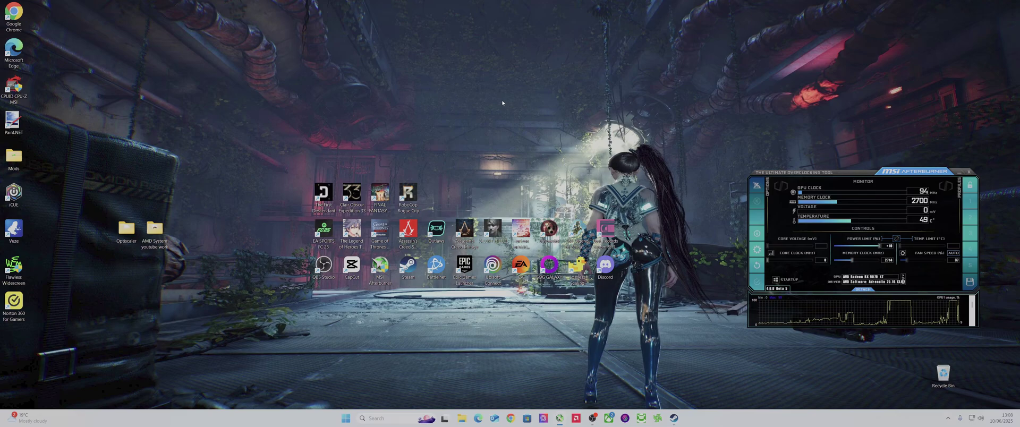
# Relaunch RoboCop: Rogue City and go to the Upscaling setting in the video options.
pyautogui.doubleClick(407, 203)
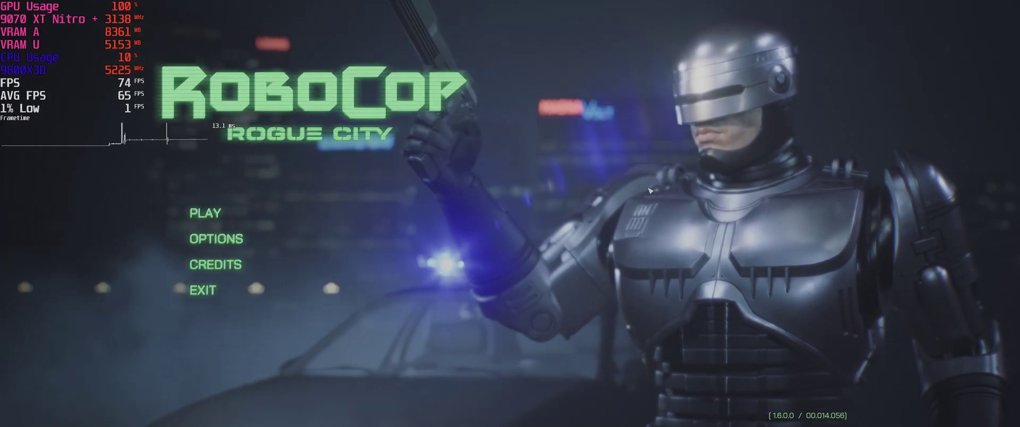
pyautogui.press('Down')
pyautogui.press('Return')
pyautogui.press('Down')
pyautogui.press('Down')
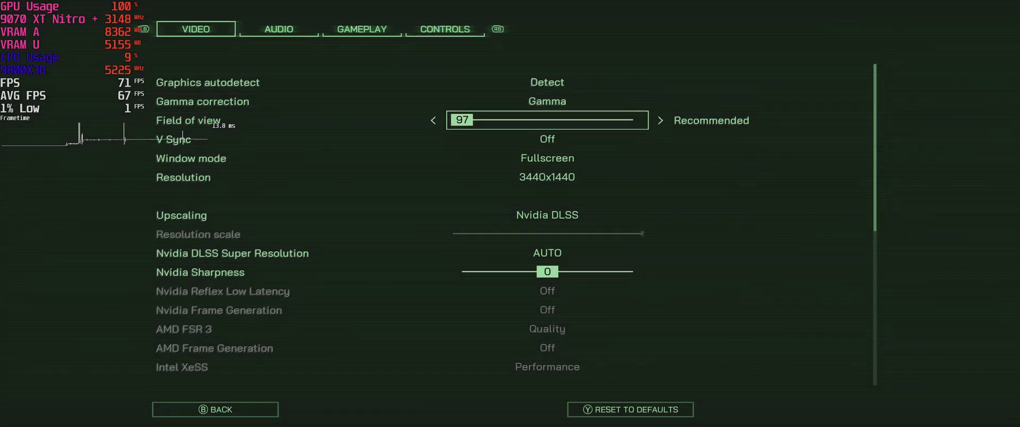
pyautogui.press('Down')
pyautogui.press('Down')
pyautogui.press('Down')
pyautogui.press('Down')
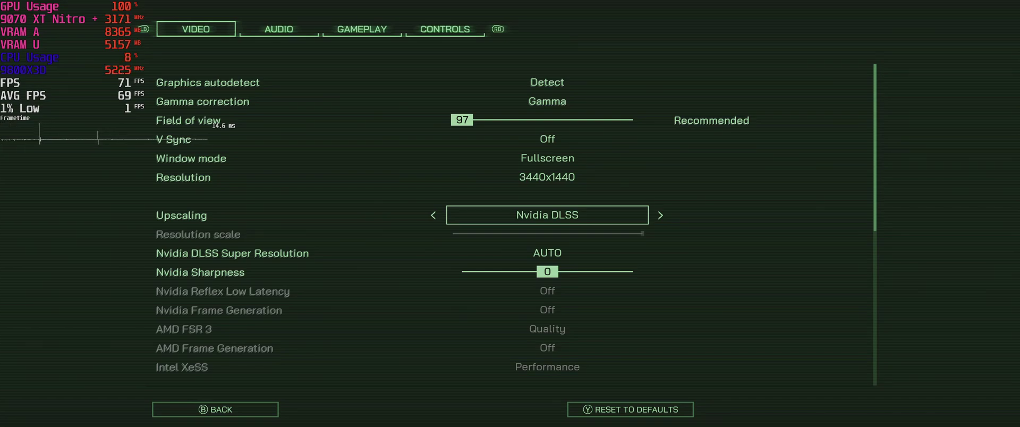
# Try to bring up the OptiScaler overlay over the video options, and return to the main menu.
pyautogui.press('Insert')
pyautogui.press('Insert')
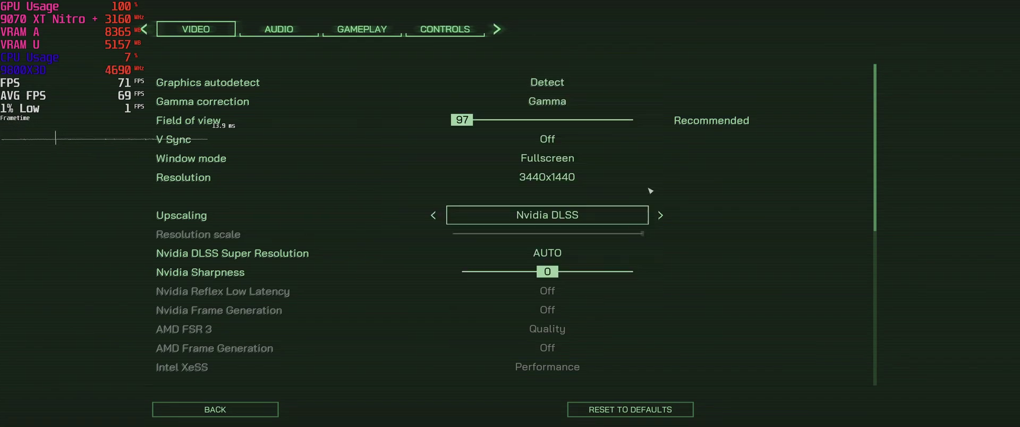
pyautogui.press('Down')
pyautogui.press('Down')
pyautogui.press('Down')
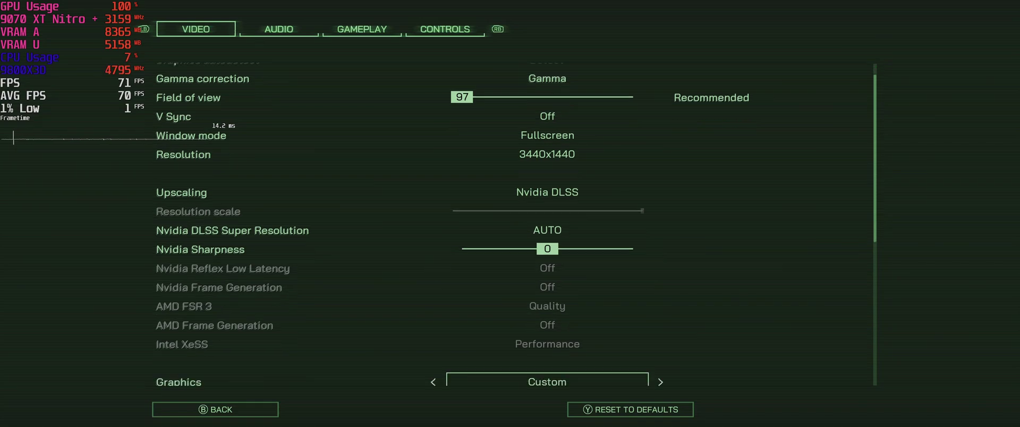
pyautogui.scroll(-3, 510, 223)
pyautogui.press('Escape')
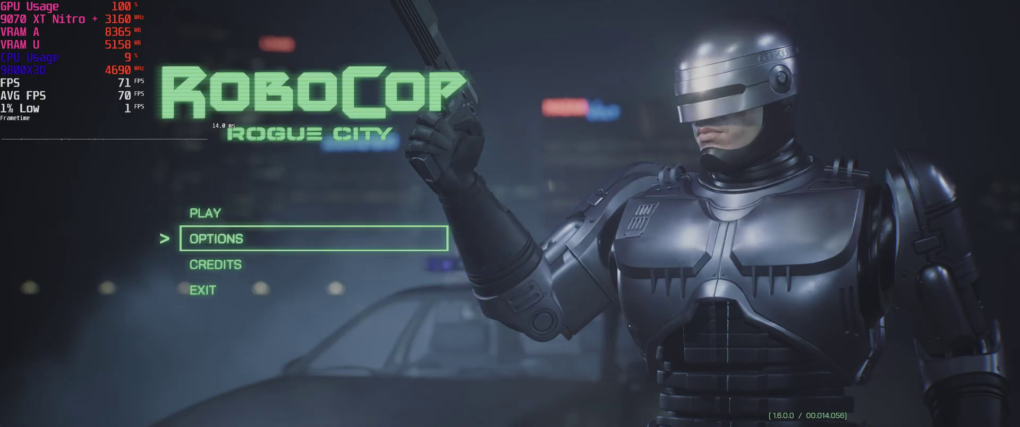
# Load into gameplay from the main menu and open the OptiScaler overlay.
pyautogui.press('Up')
pyautogui.press('Return')
pyautogui.press('Return')
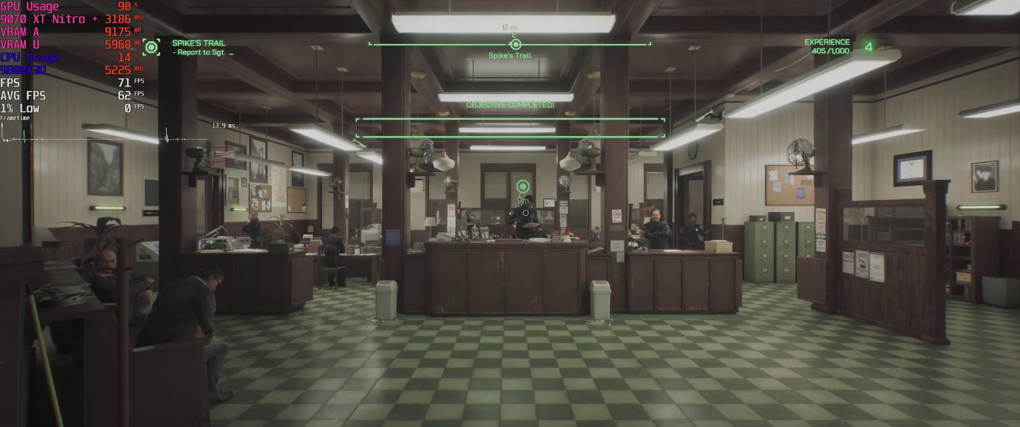
pyautogui.press('Insert')
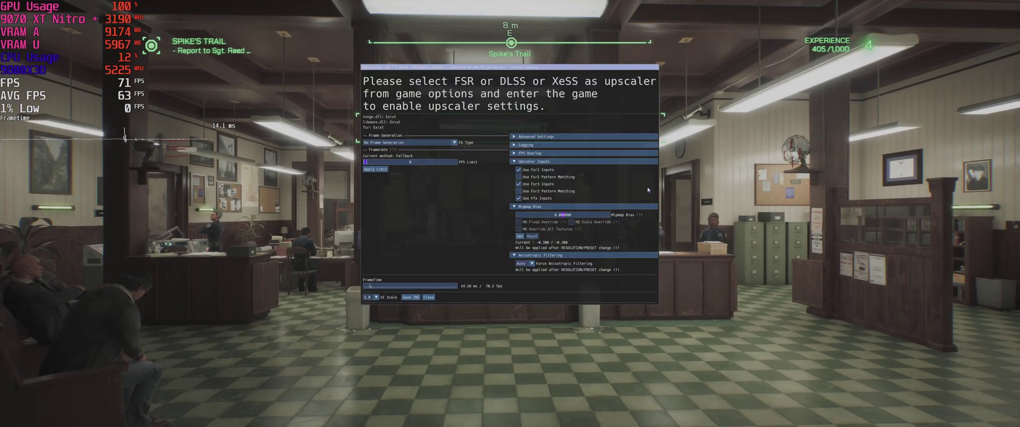
# Check the frame generation types offered in the OptiScaler overlay and close the overlay.
pyautogui.press('Insert')
pyautogui.press('Insert')
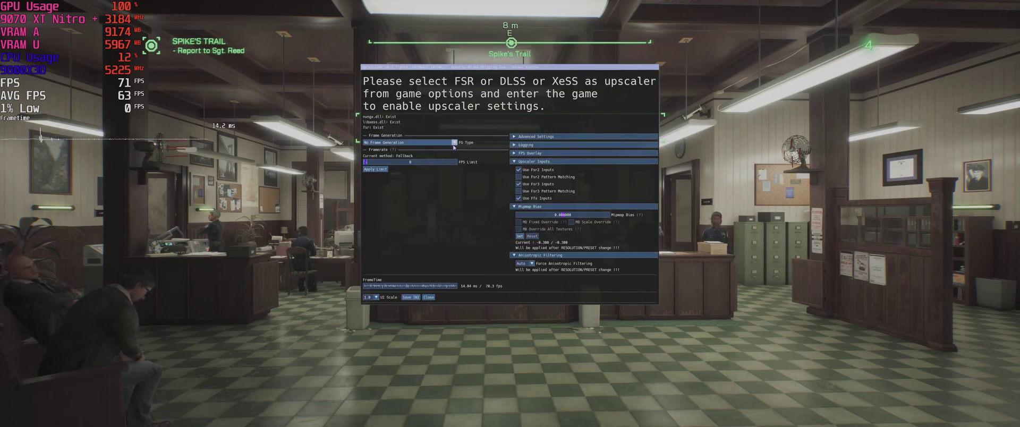
pyautogui.click(454, 143)
pyautogui.click(455, 147)
pyautogui.click(428, 298)
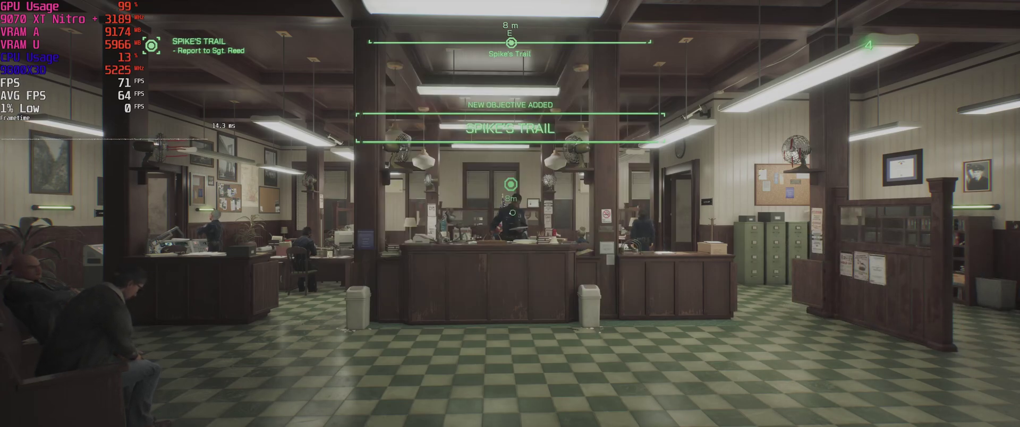
# Set Upscaling to AMD FSR 3 in the game's video options and return to gameplay.
pyautogui.press('Escape')
pyautogui.press('Down')
pyautogui.press('Down')
pyautogui.press('Down')
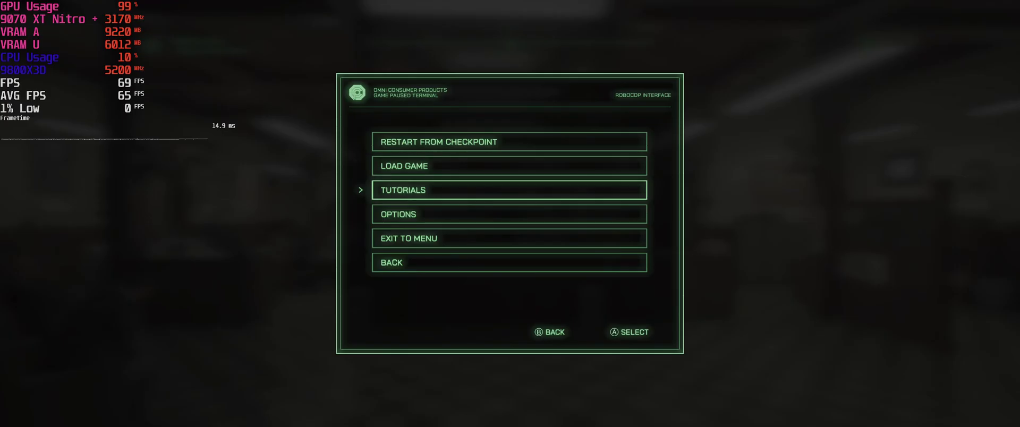
pyautogui.press('Return')
pyautogui.press('Down')
pyautogui.press('Down')
pyautogui.press('Down')
pyautogui.press('Down')
pyautogui.press('Down')
pyautogui.press('Down')
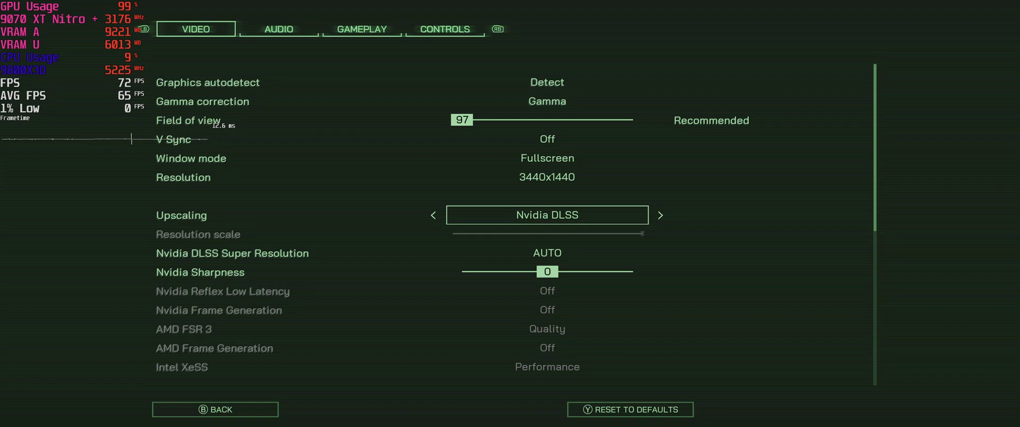
pyautogui.press('Right')
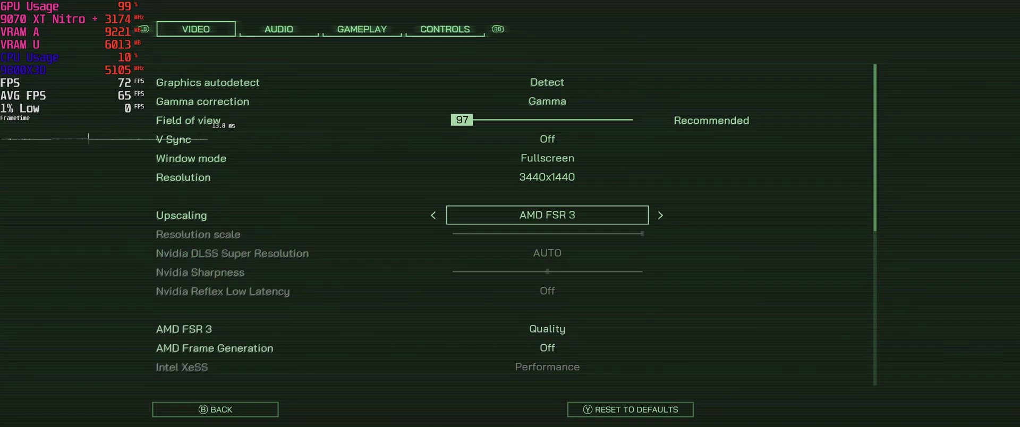
pyautogui.press('Escape')
pyautogui.press('Escape')
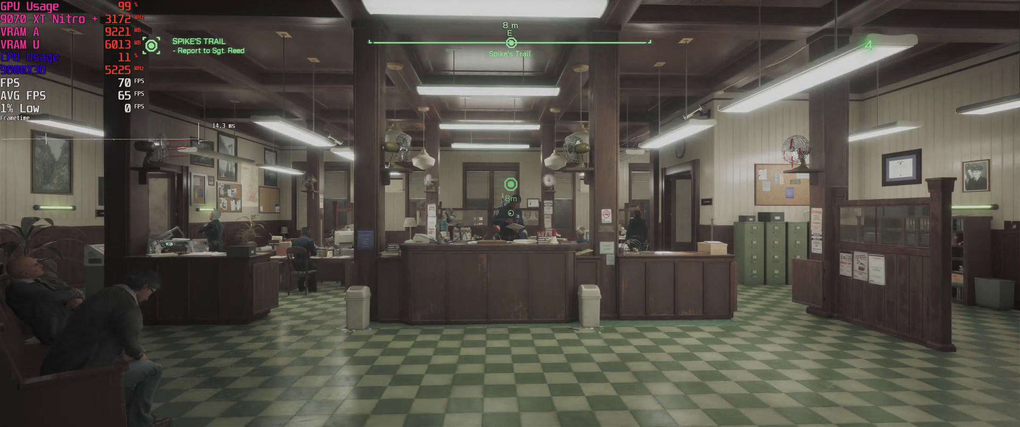
# Select FSR 3.X as the upscaler in the OptiScaler overlay, apply it and close the overlay.
pyautogui.press('Insert')
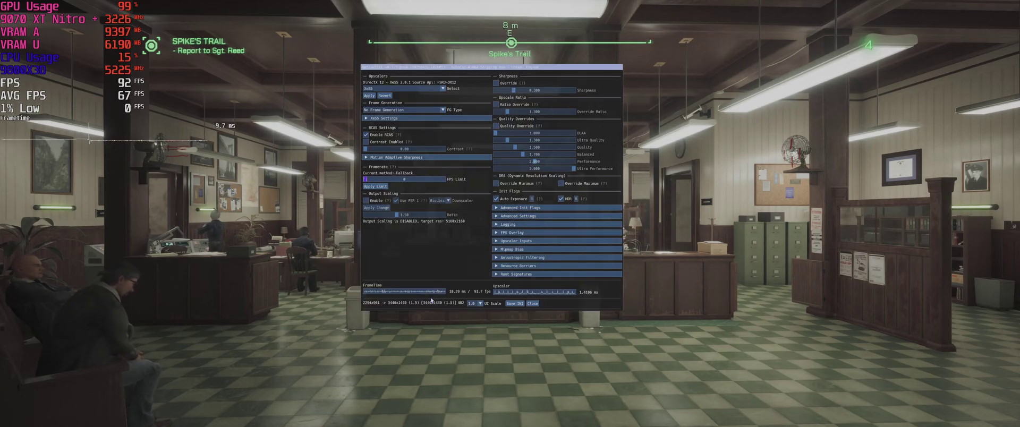
pyautogui.press('Insert')
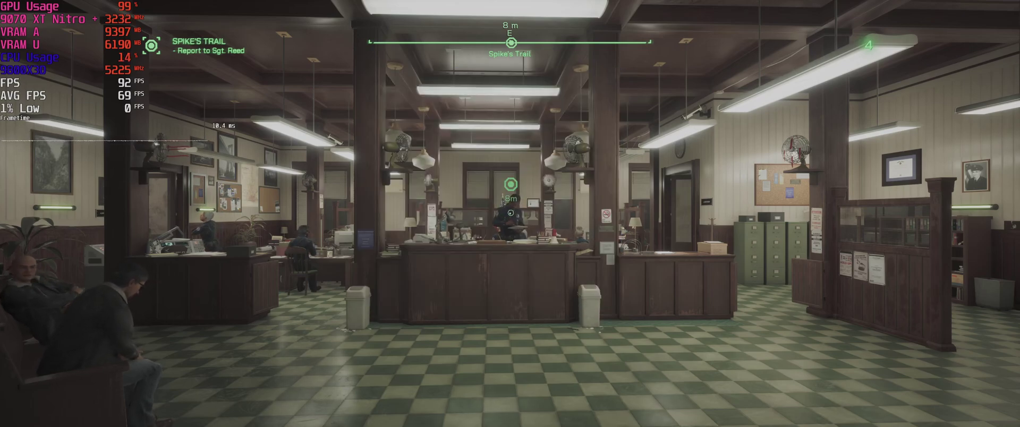
pyautogui.press('Insert')
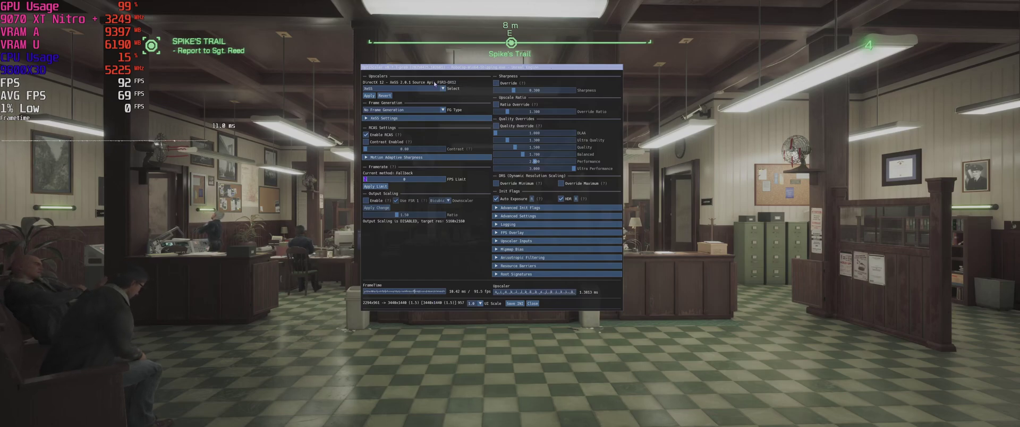
pyautogui.click(404, 89)
pyautogui.click(409, 112)
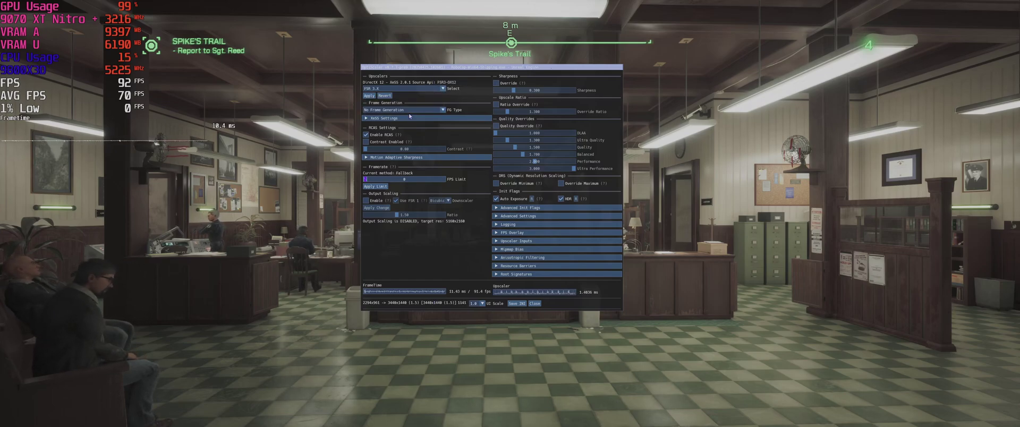
pyautogui.click(369, 95)
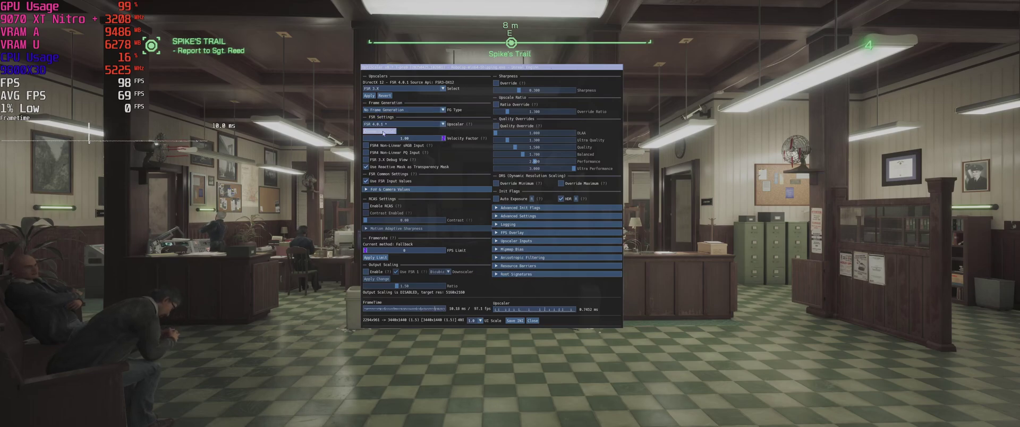
pyautogui.click(532, 321)
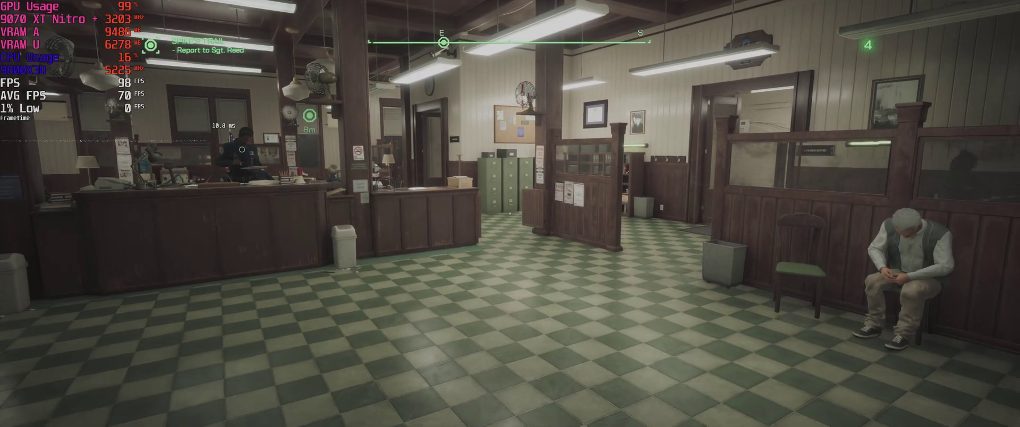
# Walk around the police station lobby and office to examine image quality and performance with FSR 4.
pyautogui.press('w')
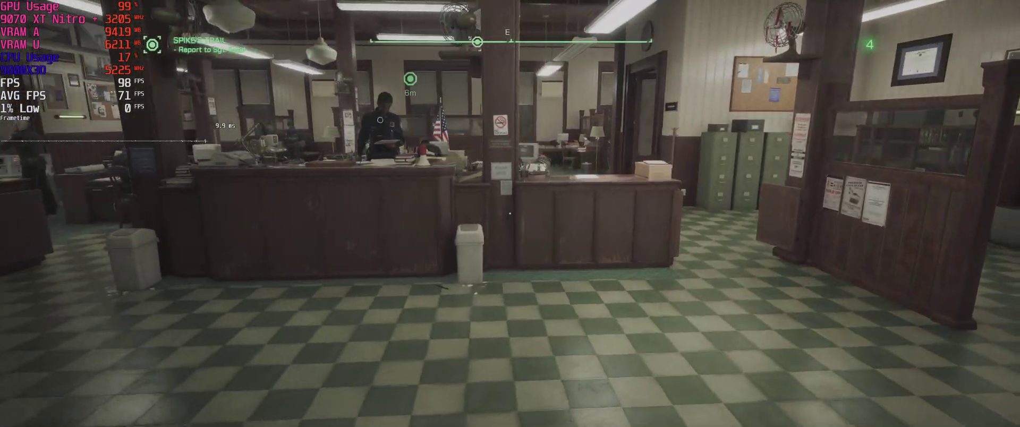
pyautogui.press('w')
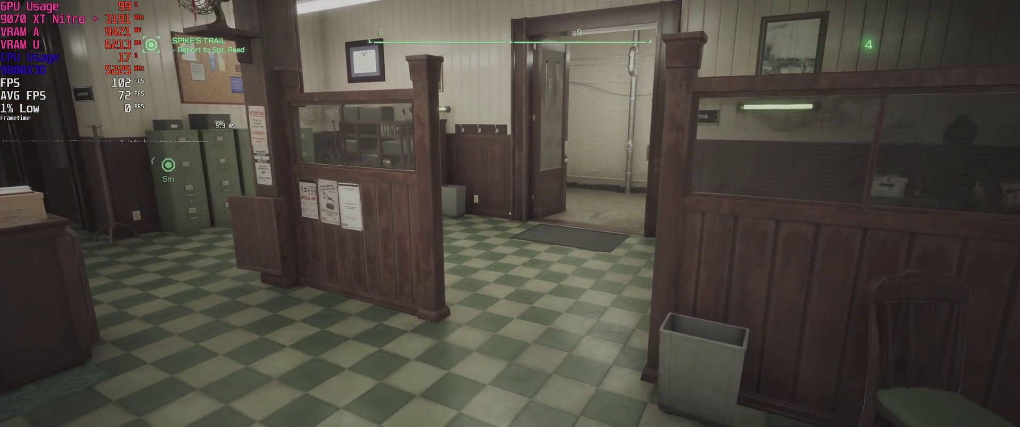
pyautogui.press('w')
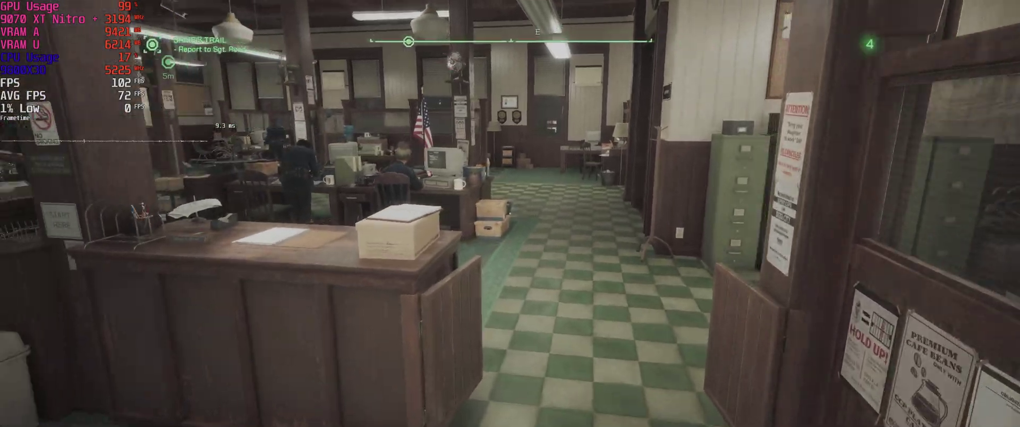
pyautogui.press('w')
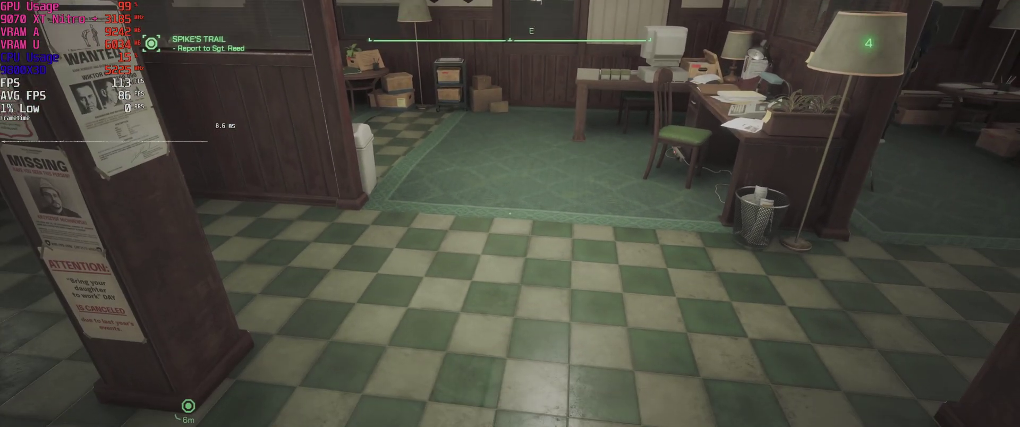
pyautogui.press('s')
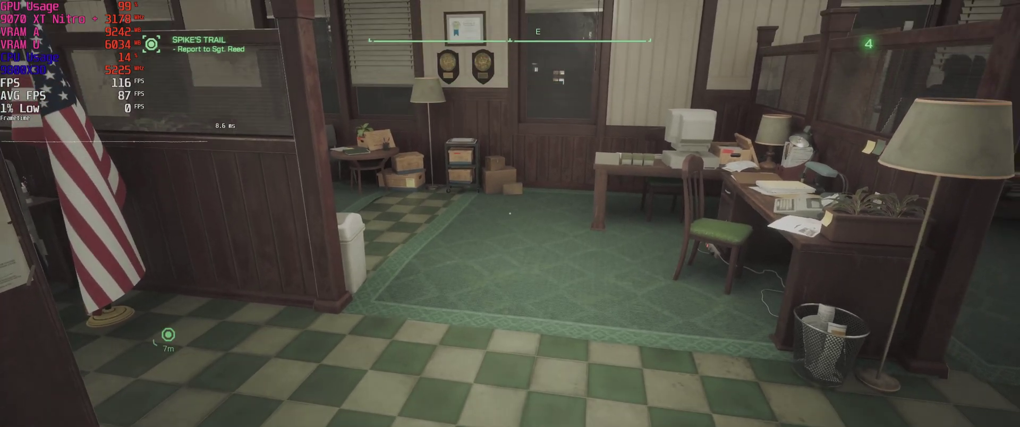
pyautogui.press('s')
pyautogui.press('a')
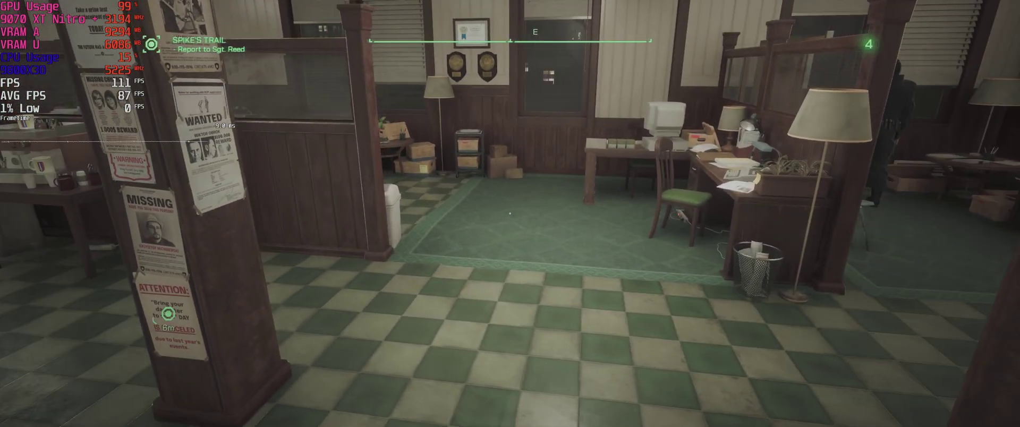
pyautogui.press('d')
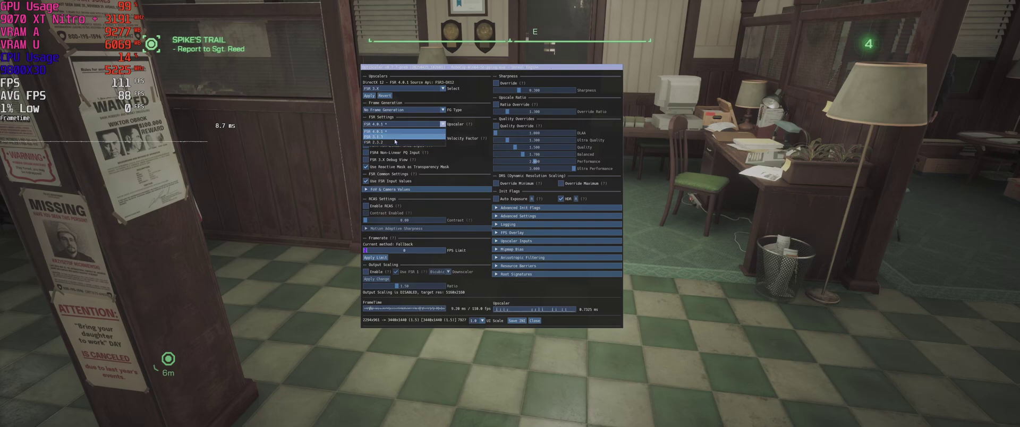
# Change the FSR upscaler version to FSR 3.1 in the OptiScaler overlay and close the overlay.
pyautogui.click(379, 131)
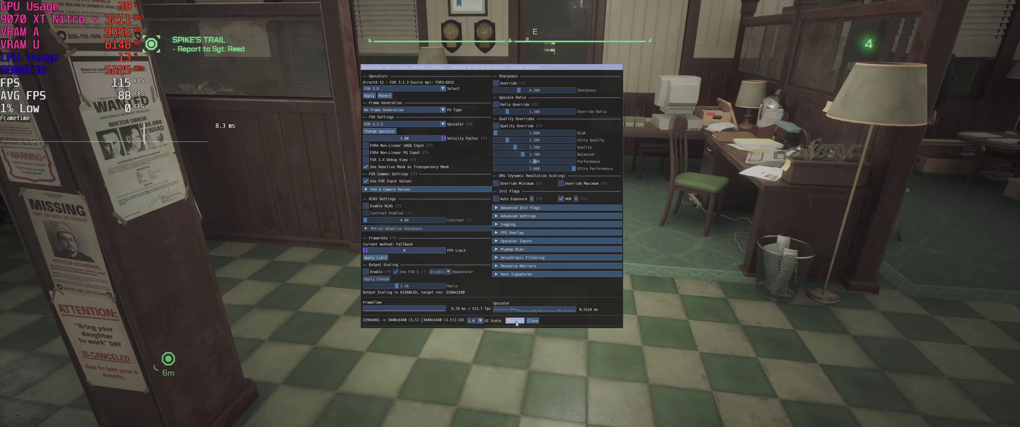
pyautogui.click(532, 321)
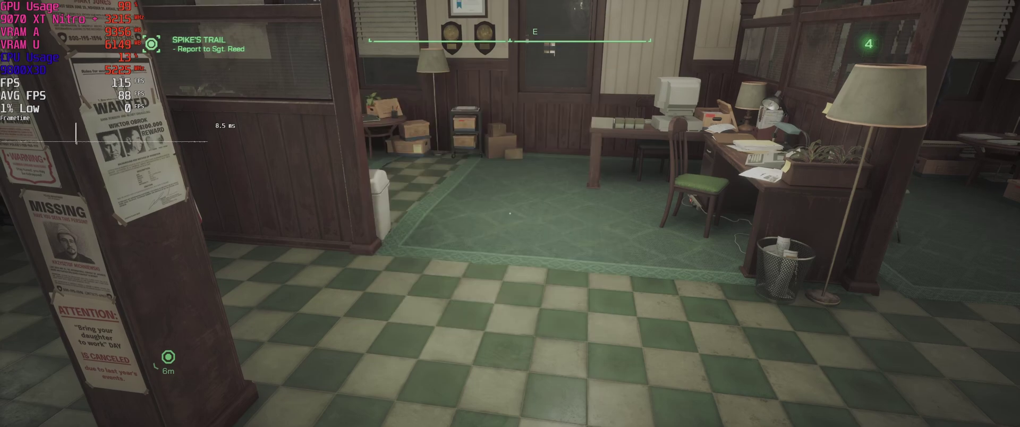
# Walk through the office, corridor and locker room to examine image quality and performance during movement.
pyautogui.press('w')
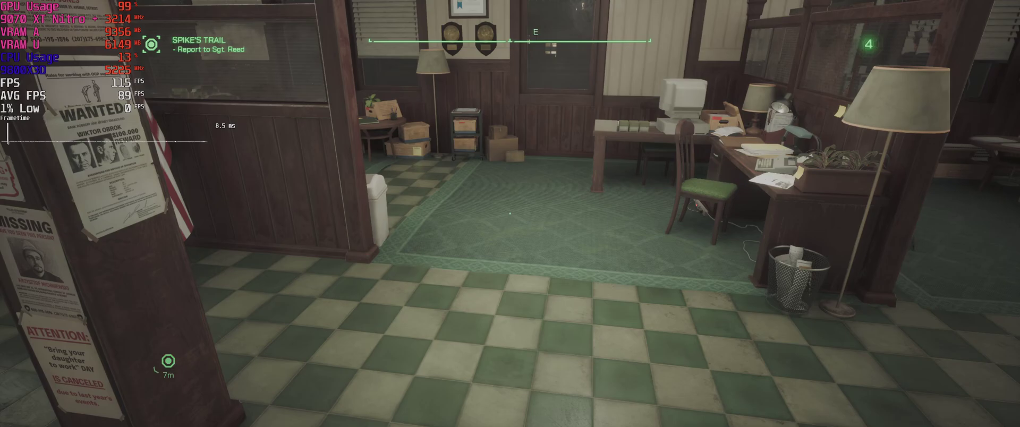
pyautogui.press('s')
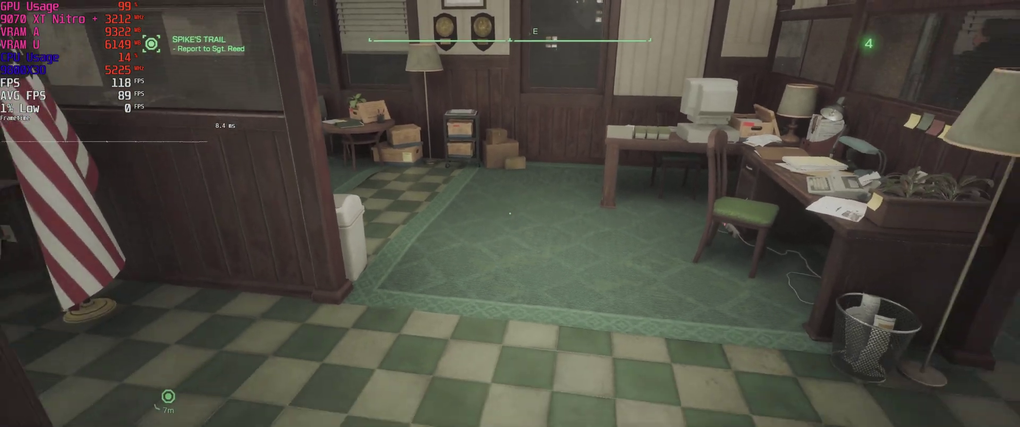
pyautogui.press('s')
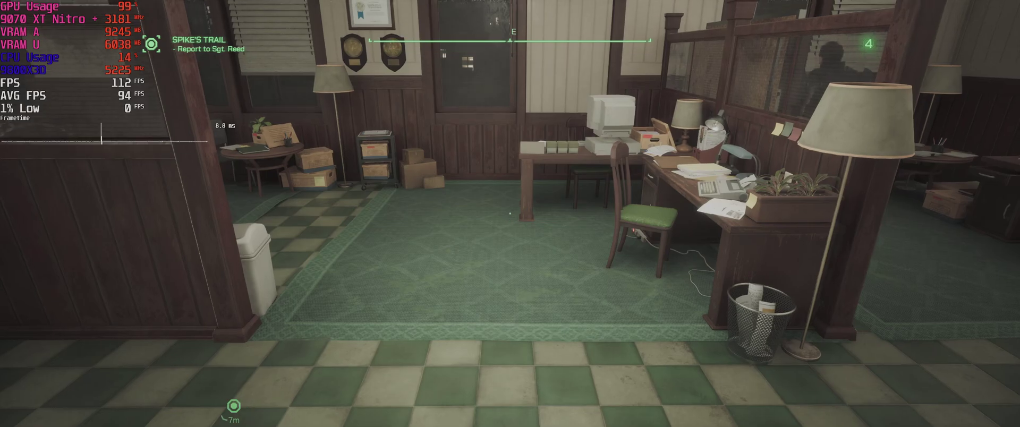
pyautogui.press('s')
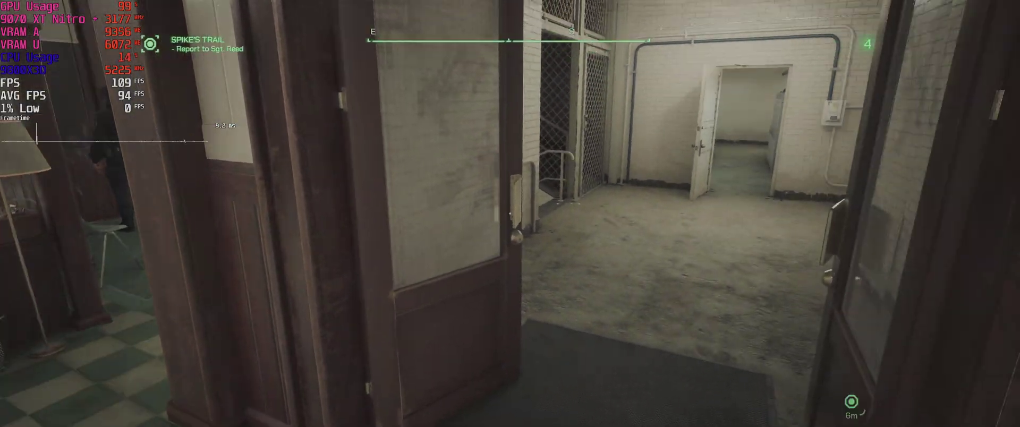
pyautogui.press('w')
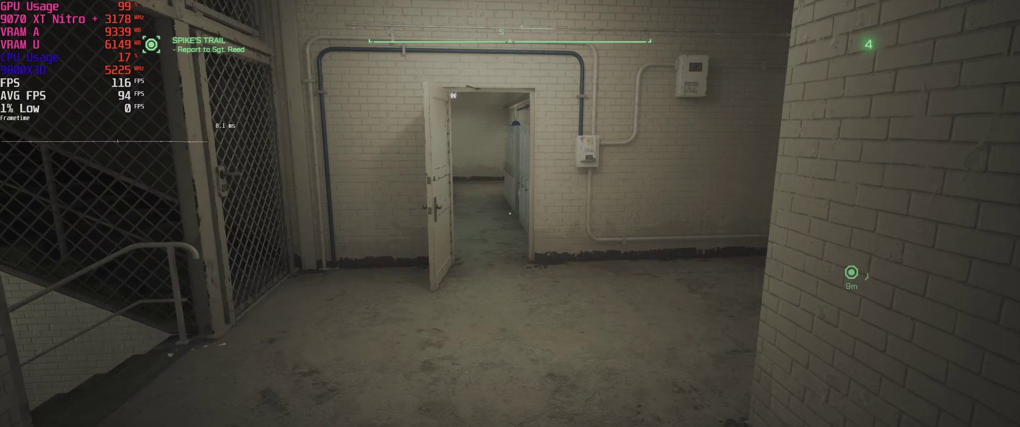
pyautogui.press('w')
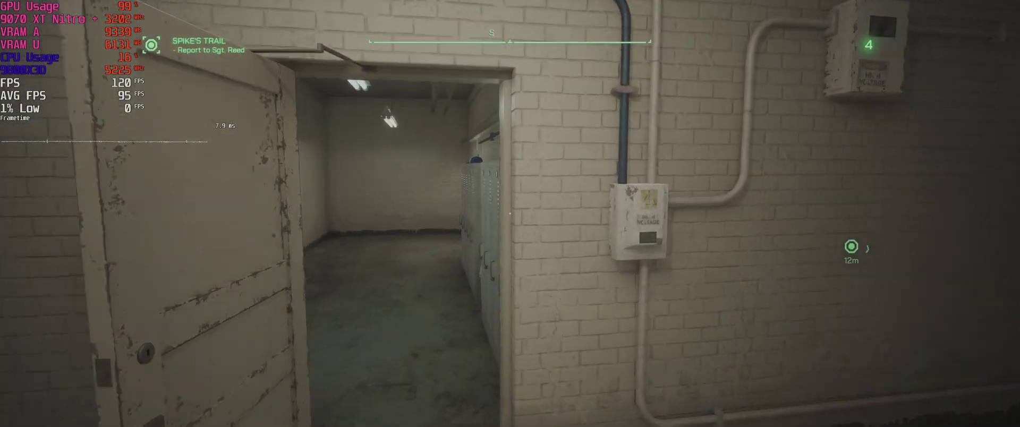
pyautogui.press('w')
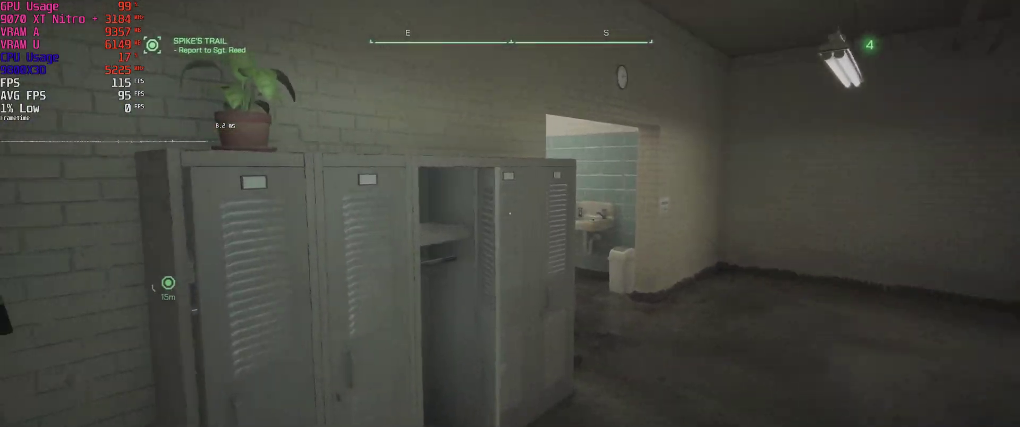
pyautogui.press('w')
pyautogui.press('w')
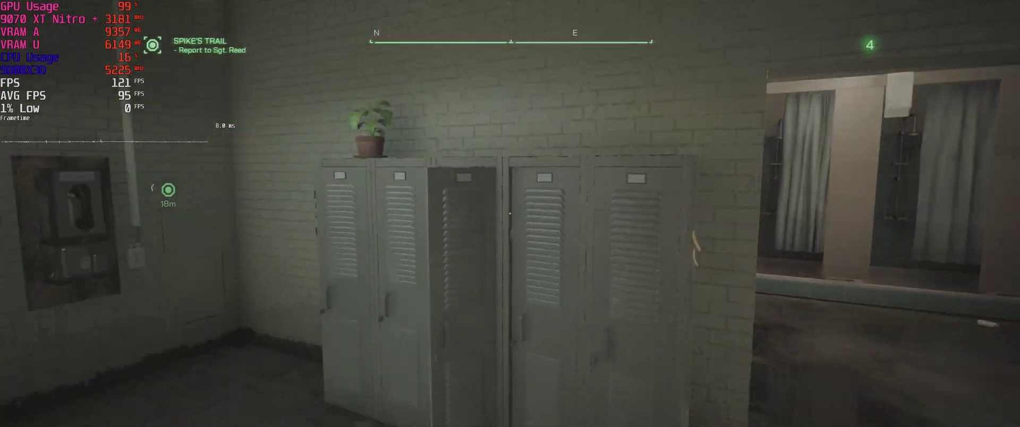
pyautogui.press('w')
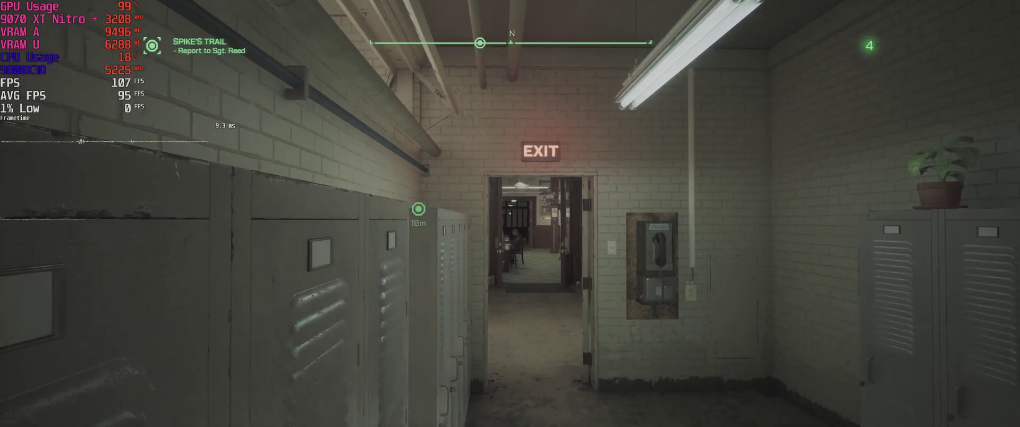
pyautogui.press('w')
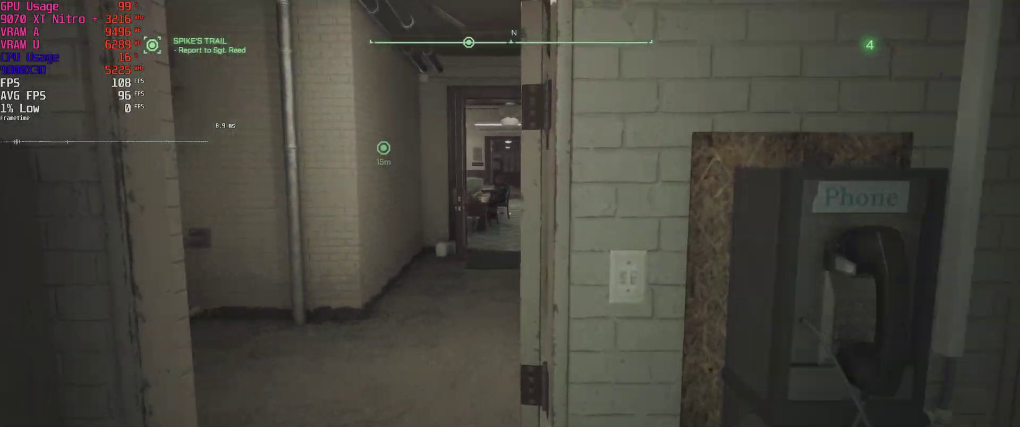
pyautogui.press('w')
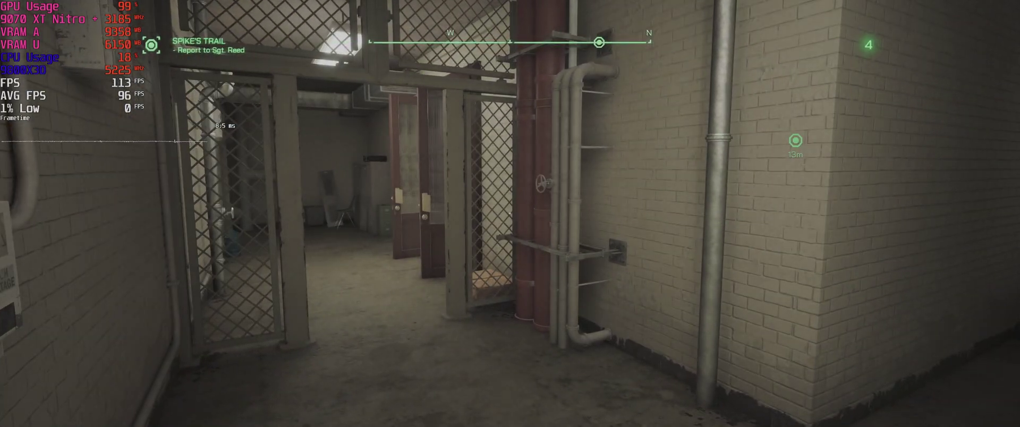
# Pause the gameplay and exit to the main menu, accepting the loss of unsaved progress.
pyautogui.press('Escape')
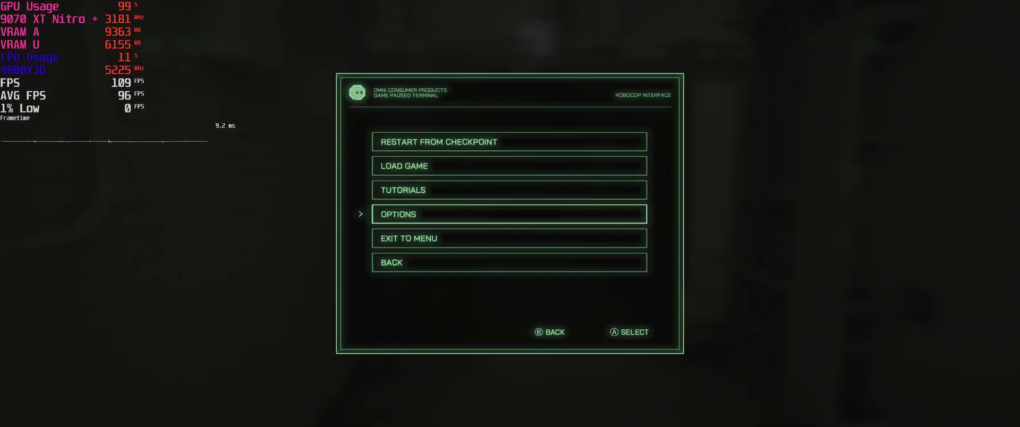
pyautogui.press('Escape')
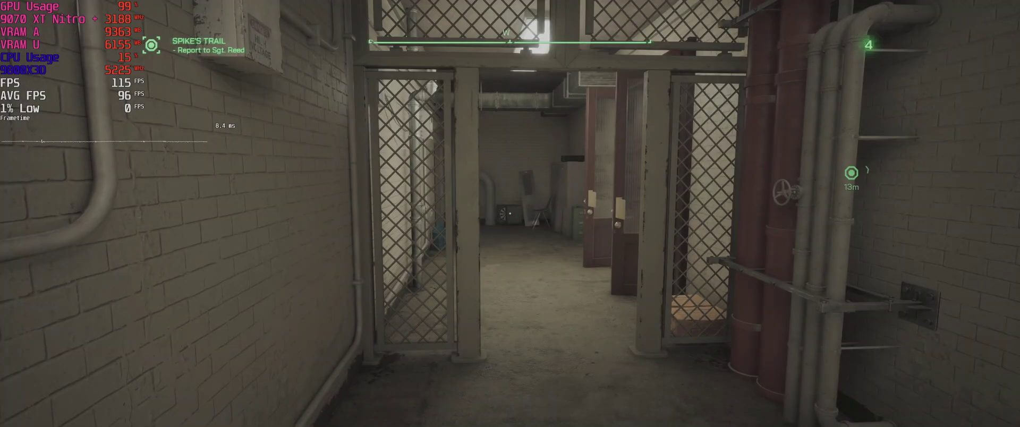
pyautogui.press('m')
pyautogui.press('Escape')
pyautogui.press('Escape')
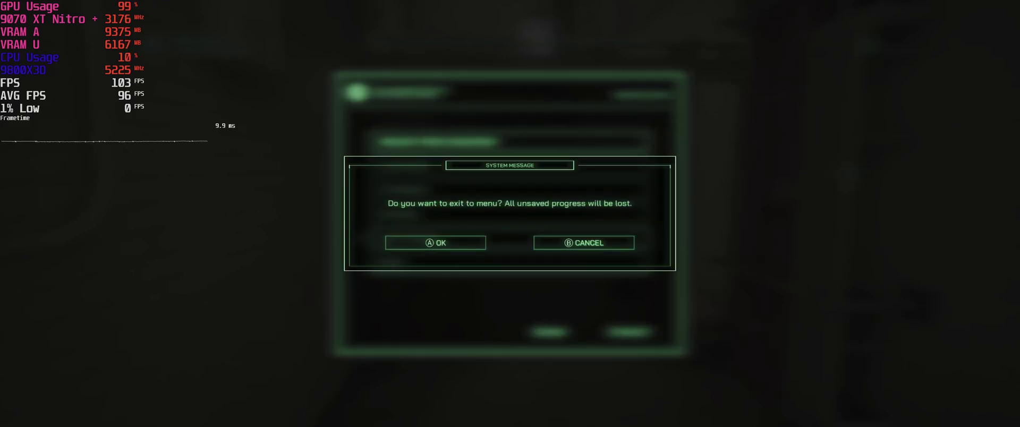
pyautogui.press('Return')
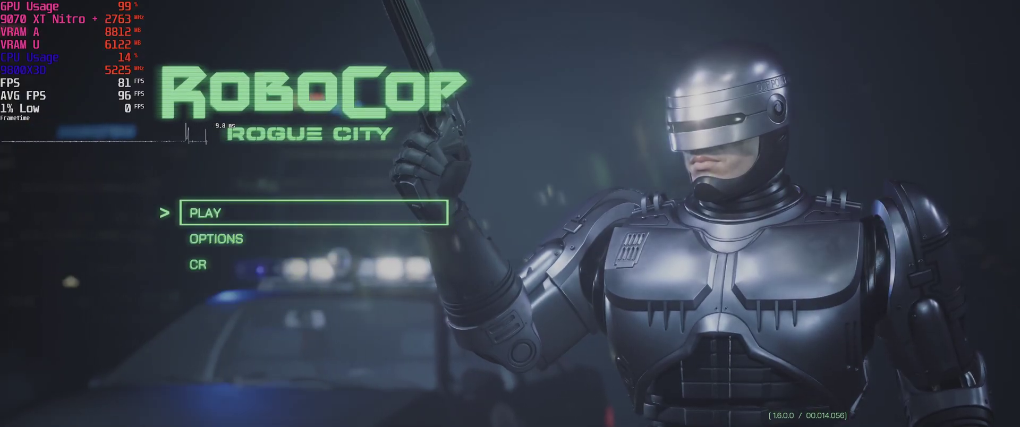
# Quit RoboCop: Rogue City to the desktop and switch to OBS Studio.
pyautogui.press('Down')
pyautogui.press('Down')
pyautogui.press('Down')
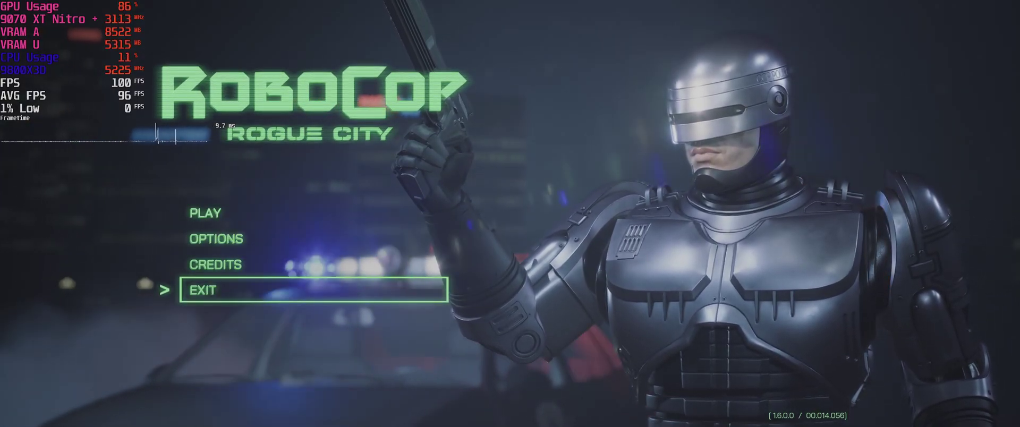
pyautogui.press('Return')
pyautogui.press('Return')
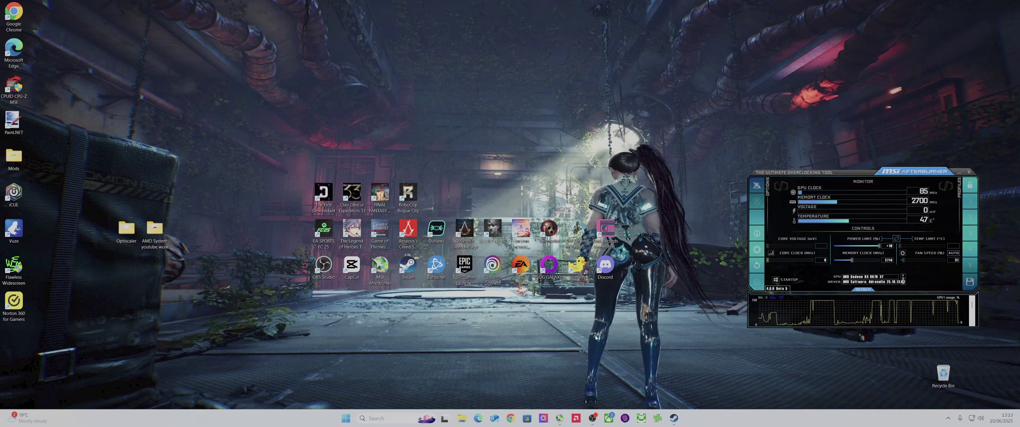
pyautogui.click(593, 418)
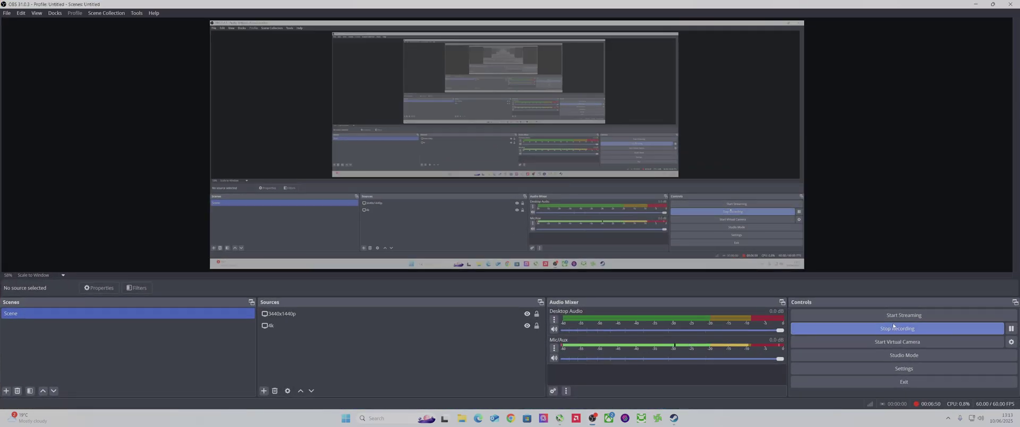